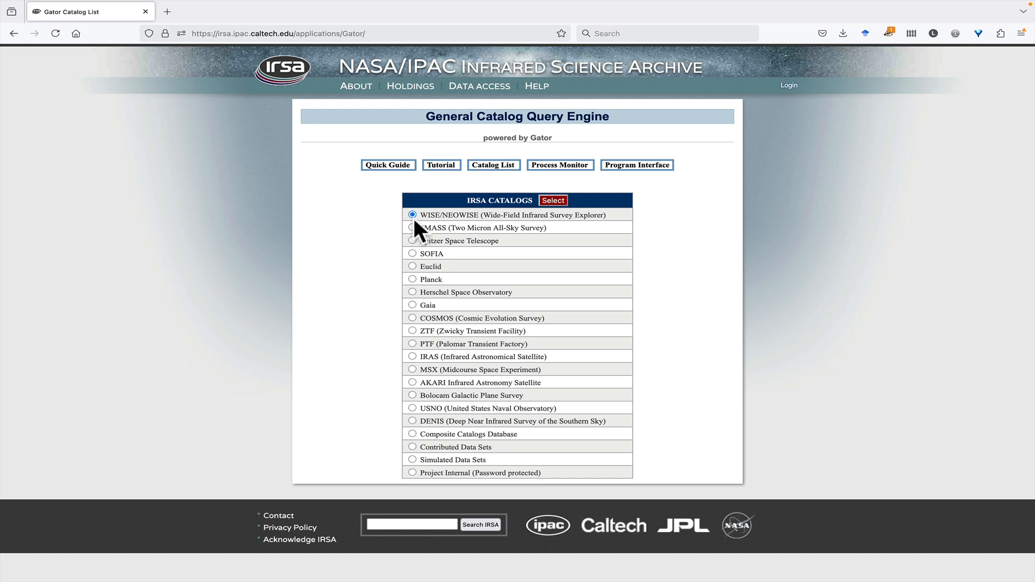
# Open the AllWISE Source Catalog query form from the WISE/NEOWISE catalogs
pyautogui.click(550, 201)
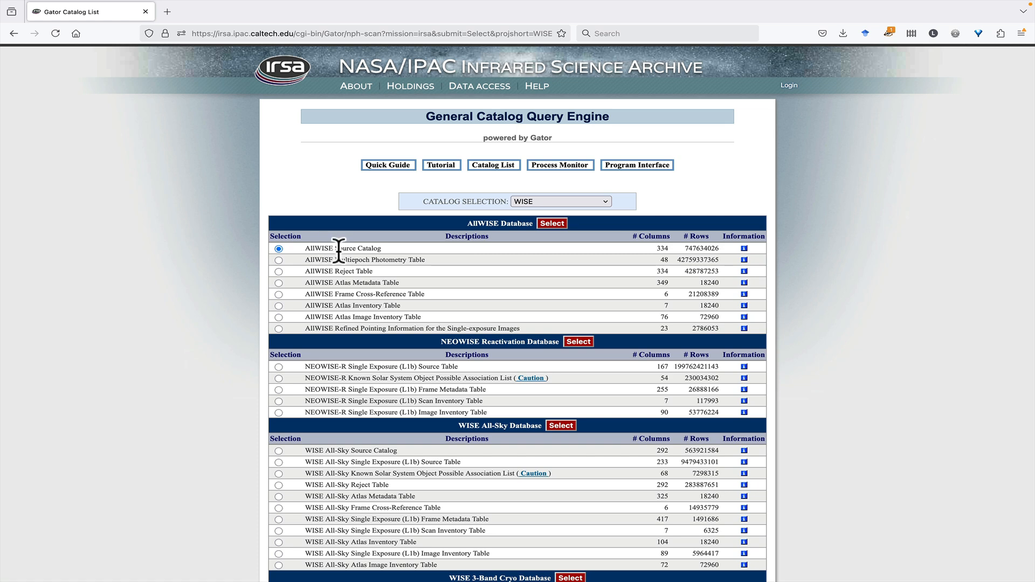
pyautogui.click(552, 222)
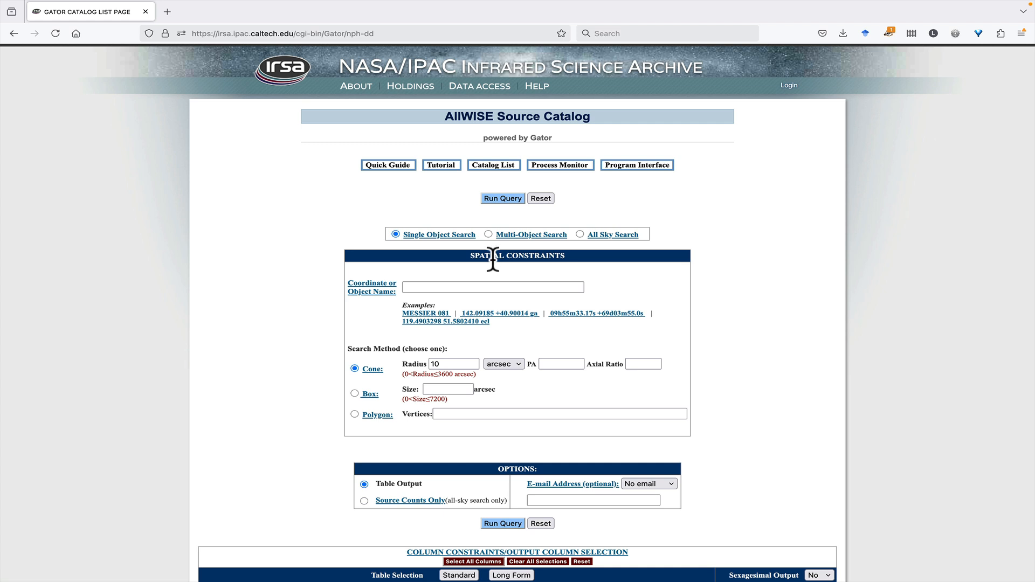
# Review the constraints of the Multi-Object and All Sky search modes and return to Single Object Search
pyautogui.click(486, 232)
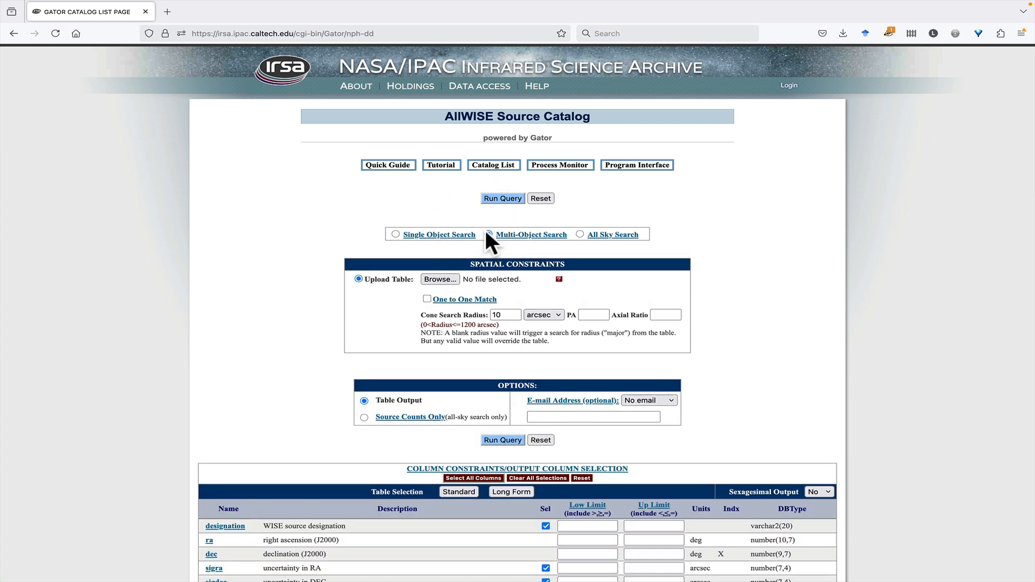
pyautogui.click(580, 234)
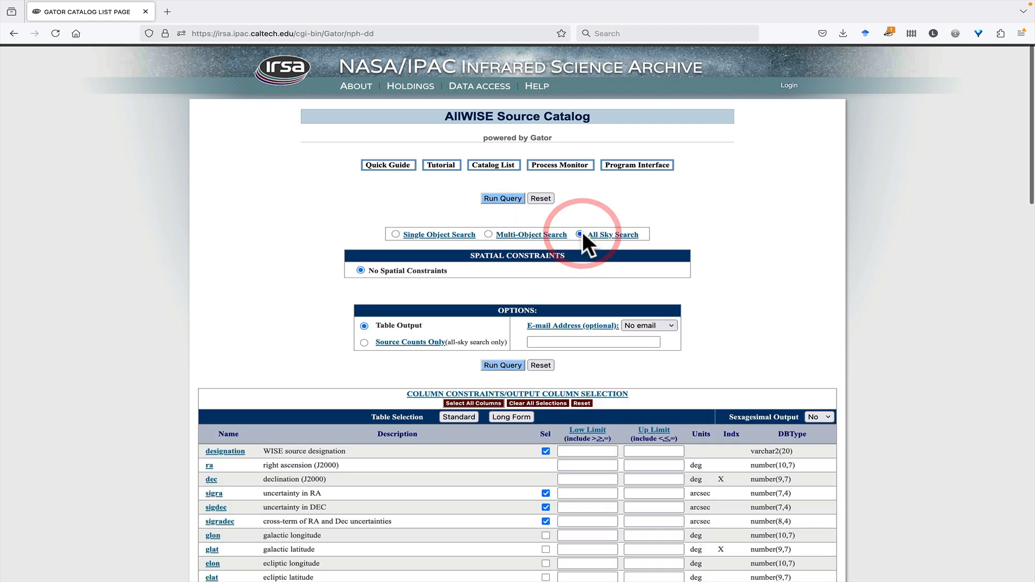
pyautogui.click(395, 234)
# Set up a cone search around the object IC1396 with a radius of 1 deg
pyautogui.click(415, 288)
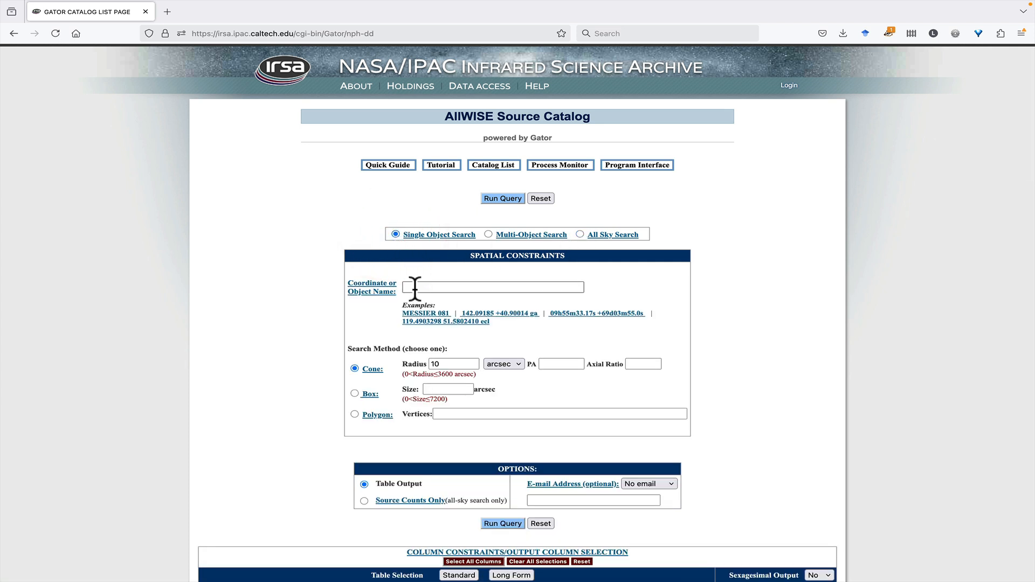
pyautogui.write('IC1396')
pyautogui.click(414, 383)
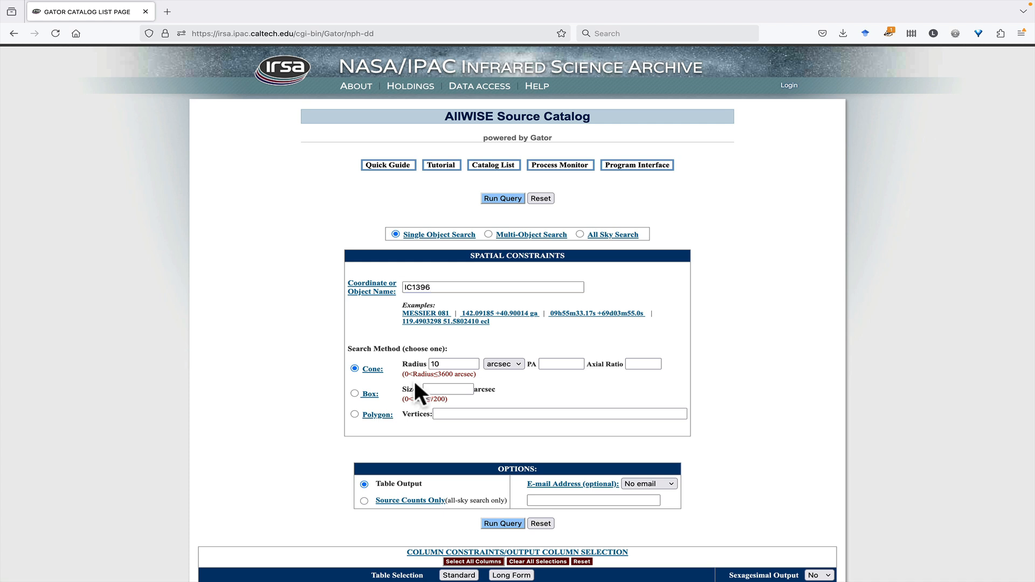
pyautogui.click(503, 364)
pyautogui.click(500, 335)
pyautogui.click(446, 363)
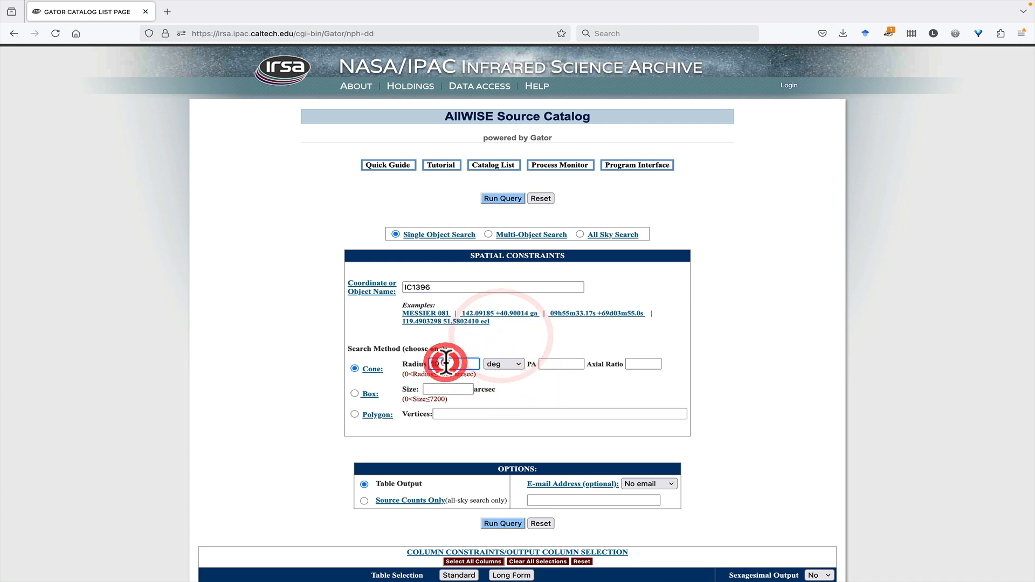
pyautogui.write('1')
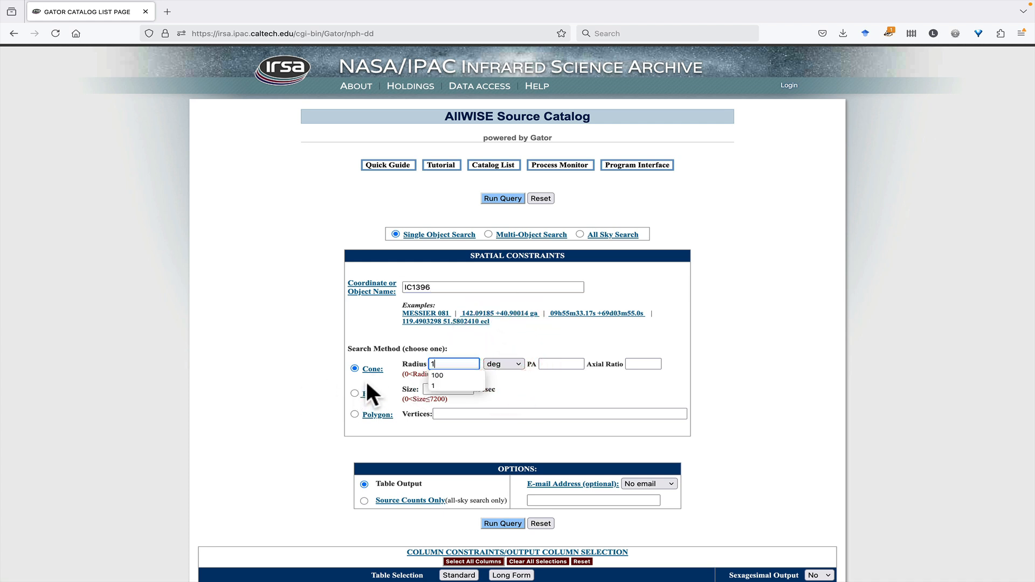
pyautogui.click(352, 368)
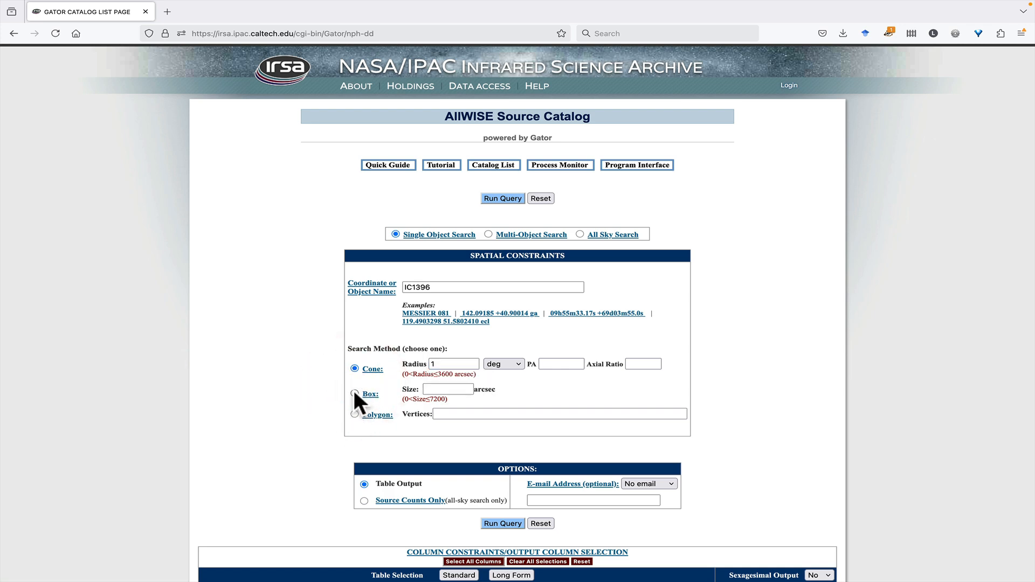
# Review the default output columns and run the catalog query
pyautogui.scroll(-5, 428, 474)
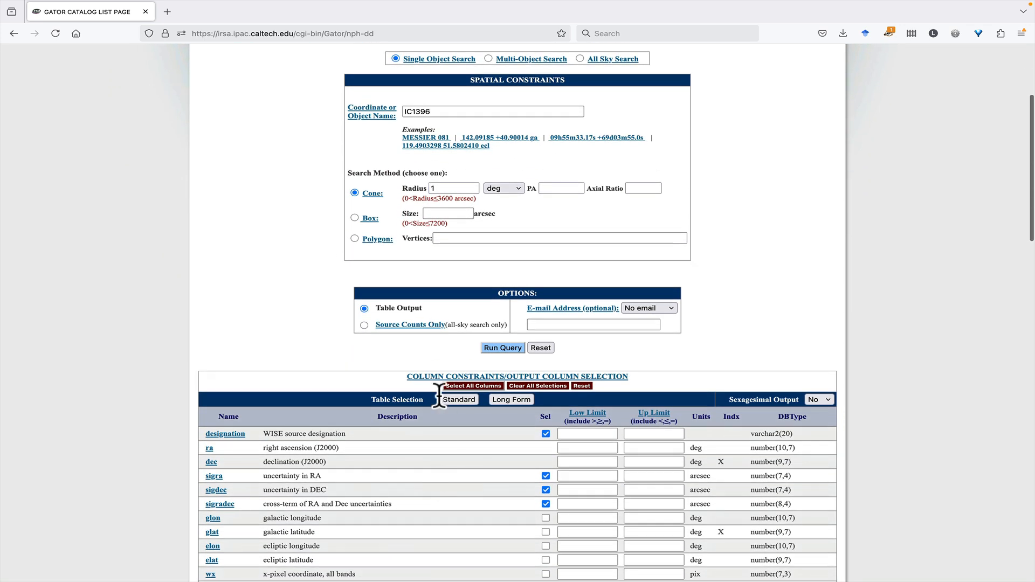
pyautogui.scroll(-4, 434, 432)
pyautogui.scroll(-3, 439, 396)
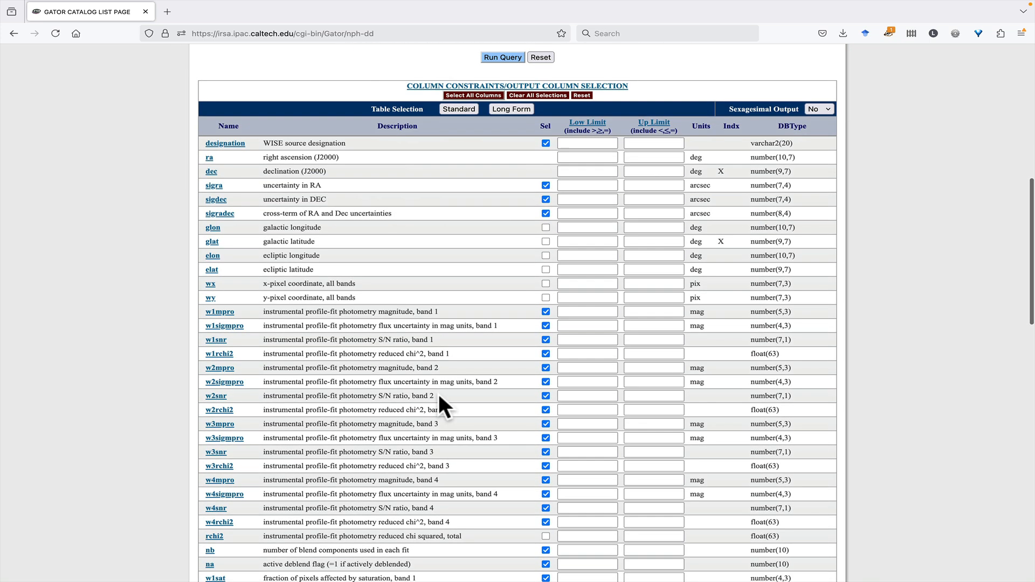
pyautogui.scroll(4, 440, 396)
pyautogui.scroll(1, 444, 405)
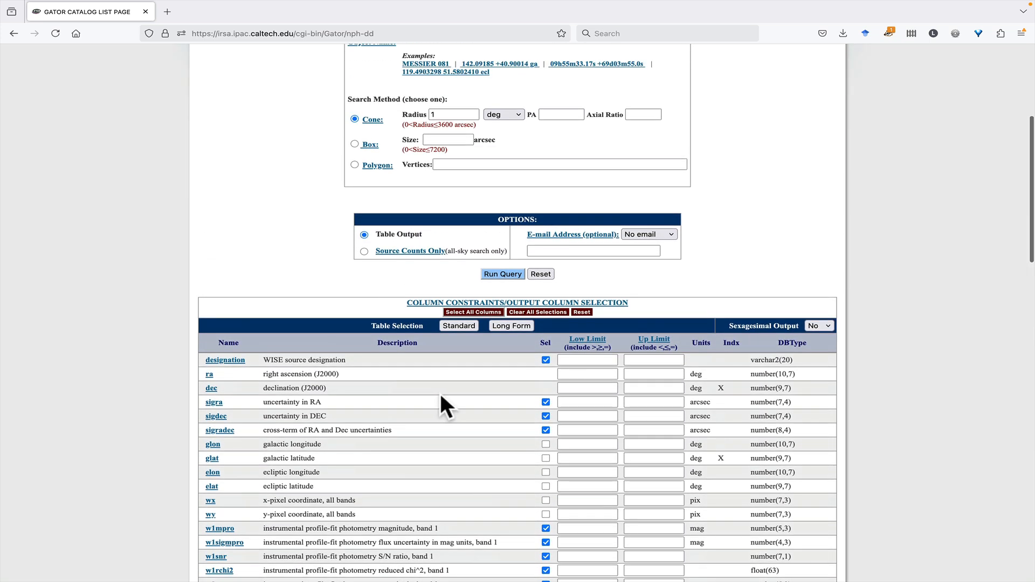
pyautogui.click(508, 273)
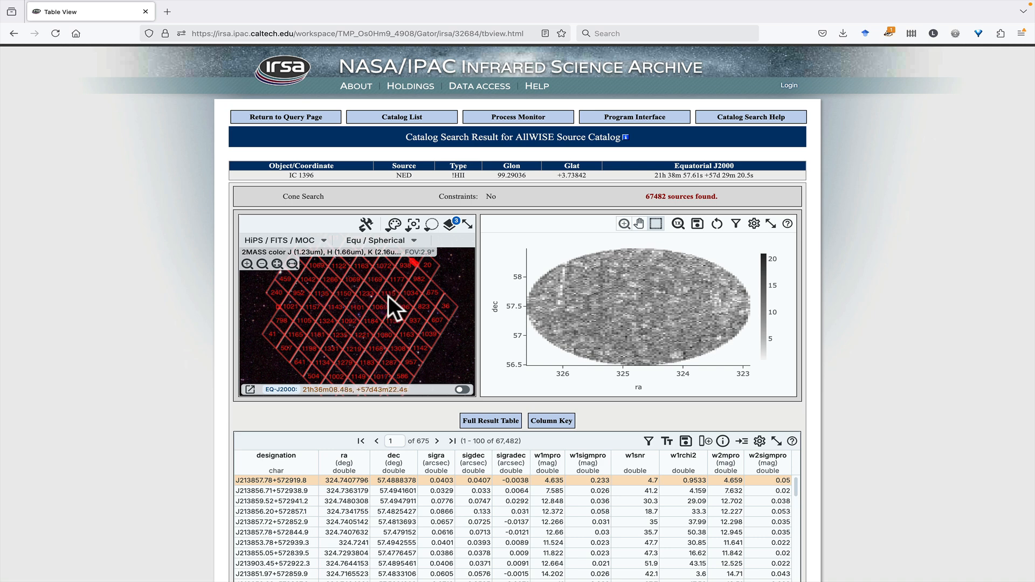
# Examine the catalog sources overlaid on the 2MASS sky image at close and wide fields of view
pyautogui.scroll(5, 389, 296)
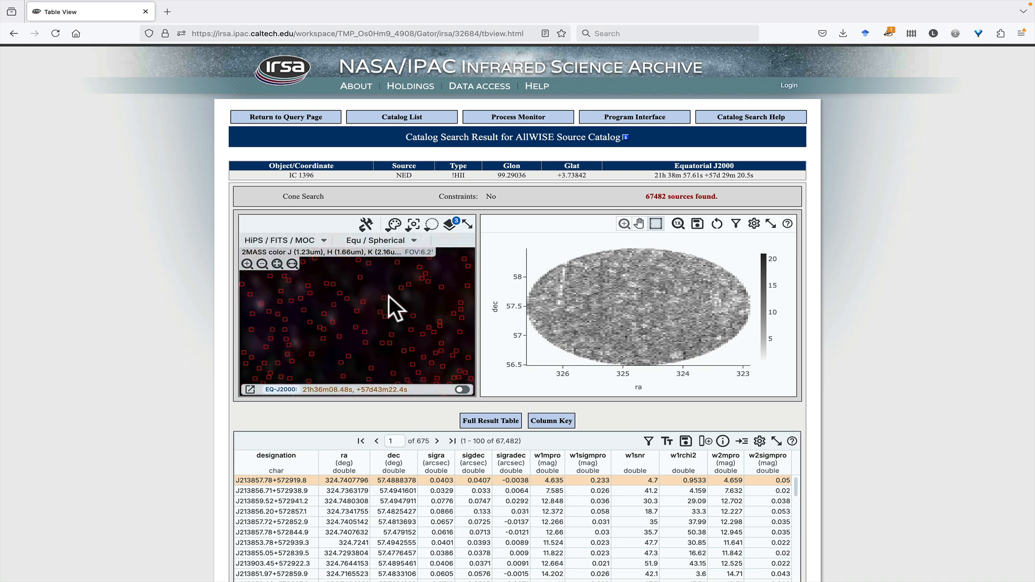
pyautogui.scroll(-4, 389, 295)
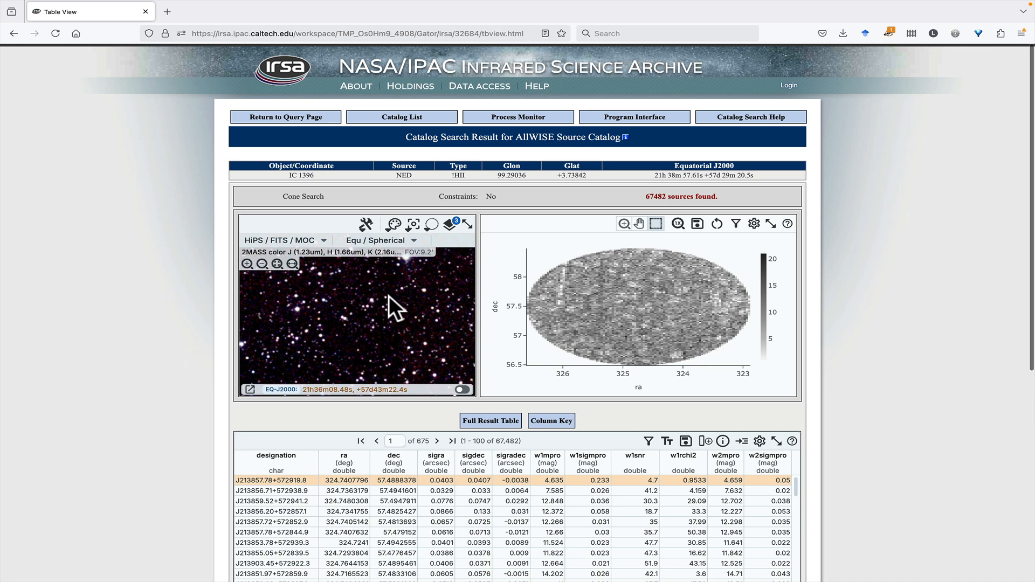
pyautogui.scroll(-2, 389, 295)
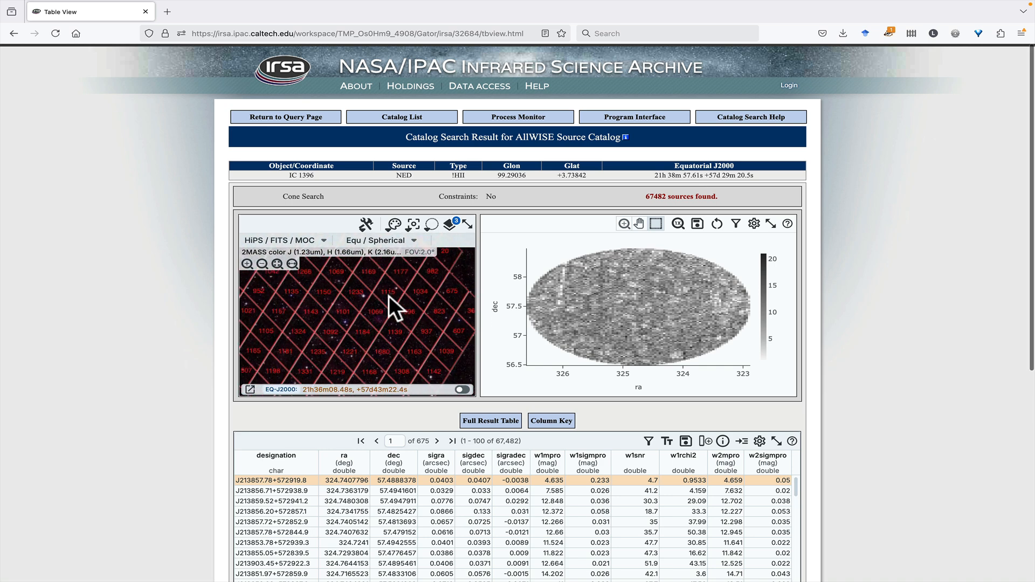
pyautogui.scroll(-3, 947, 452)
# Filter the results table to sources with w1snr > 10 and w2snr > 10
pyautogui.scroll(-2, 940, 452)
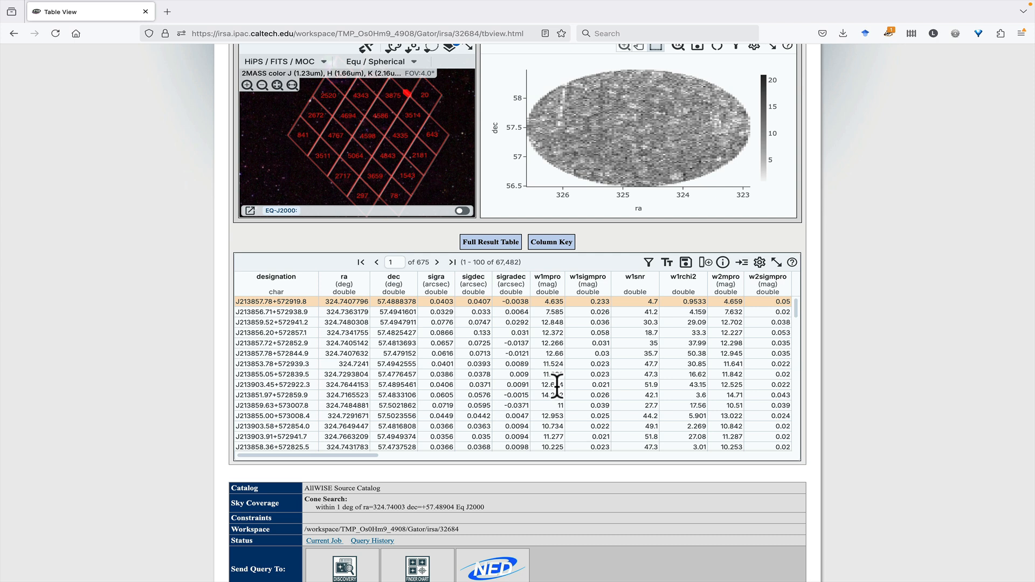
pyautogui.click(648, 262)
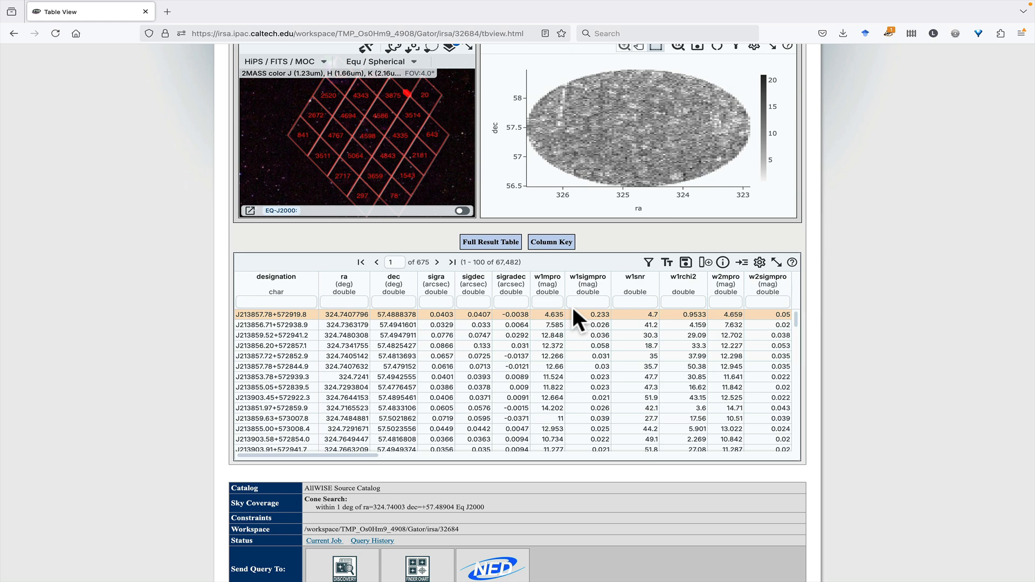
pyautogui.hscroll(3, 573, 309)
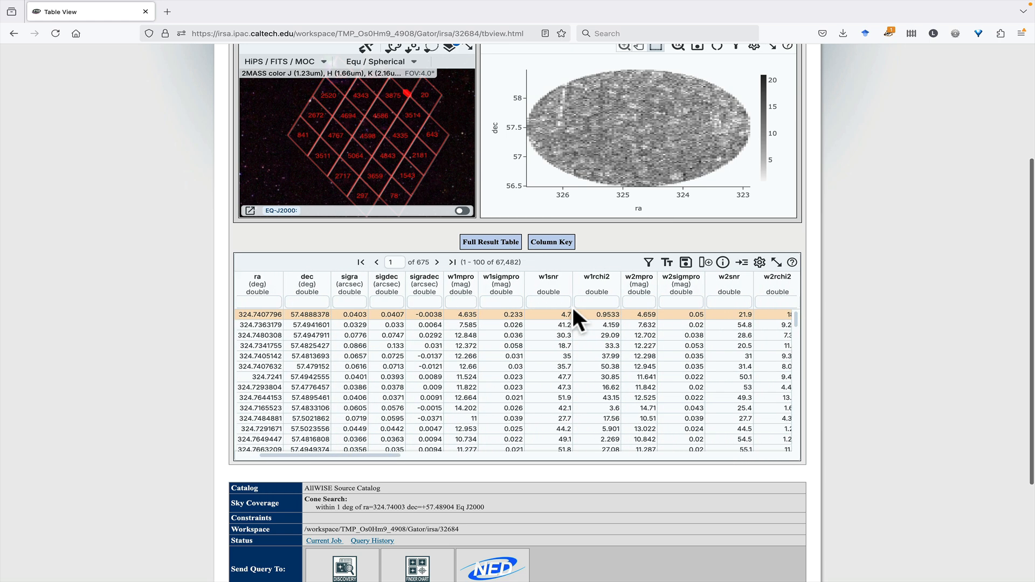
pyautogui.click(560, 303)
pyautogui.write('>10')
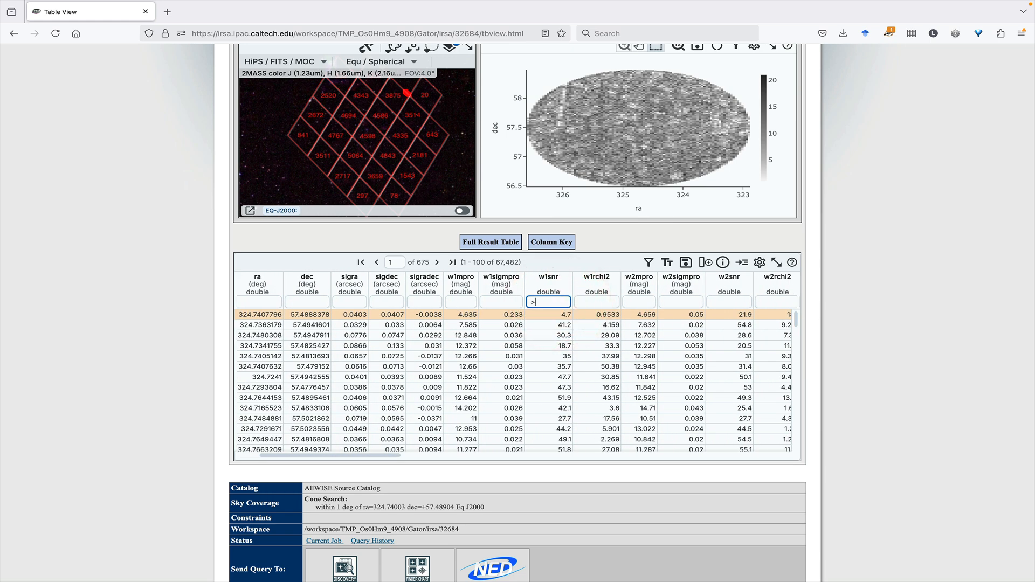
pyautogui.press('Return')
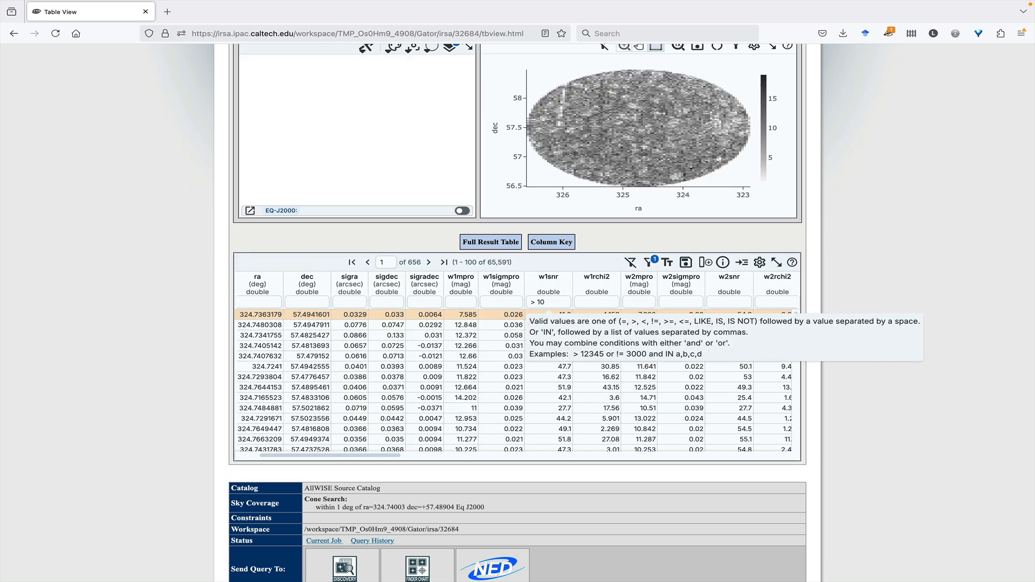
pyautogui.click(721, 295)
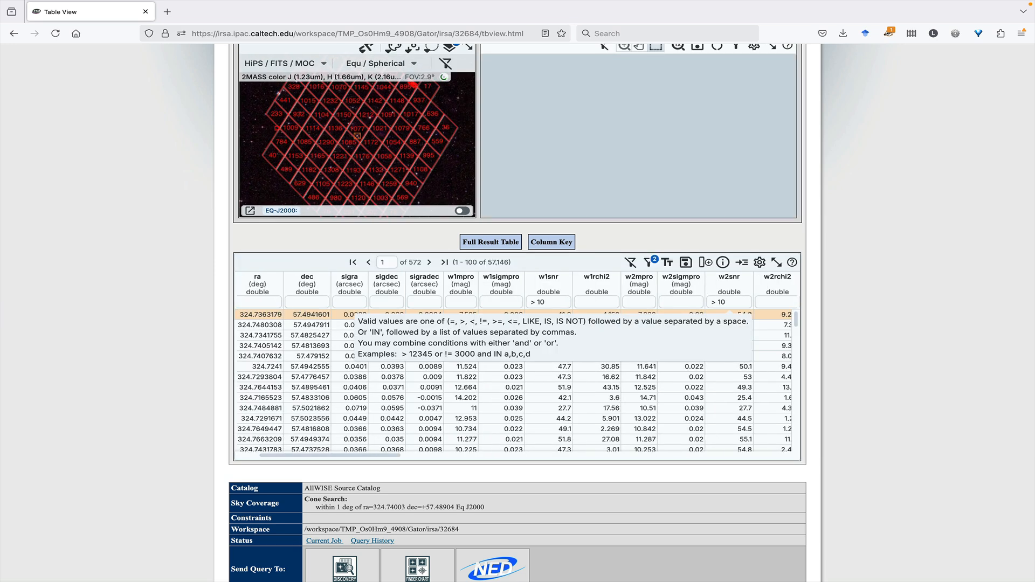
# Filter the results table further to sources with w3snr > 10 and w4snr > 10
pyautogui.hscroll(6, 739, 322)
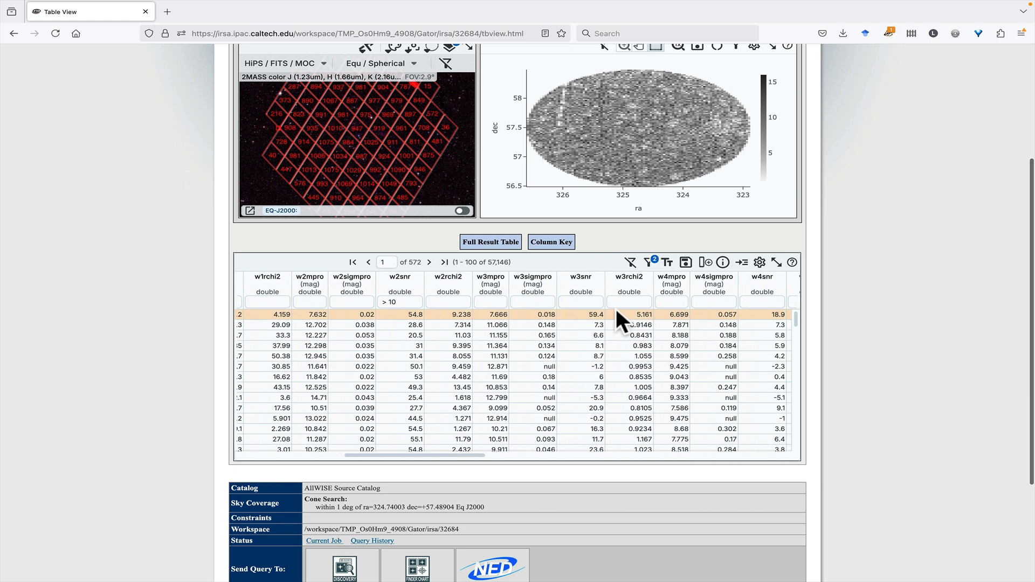
pyautogui.click(593, 302)
pyautogui.write('> 10')
pyautogui.press('Return')
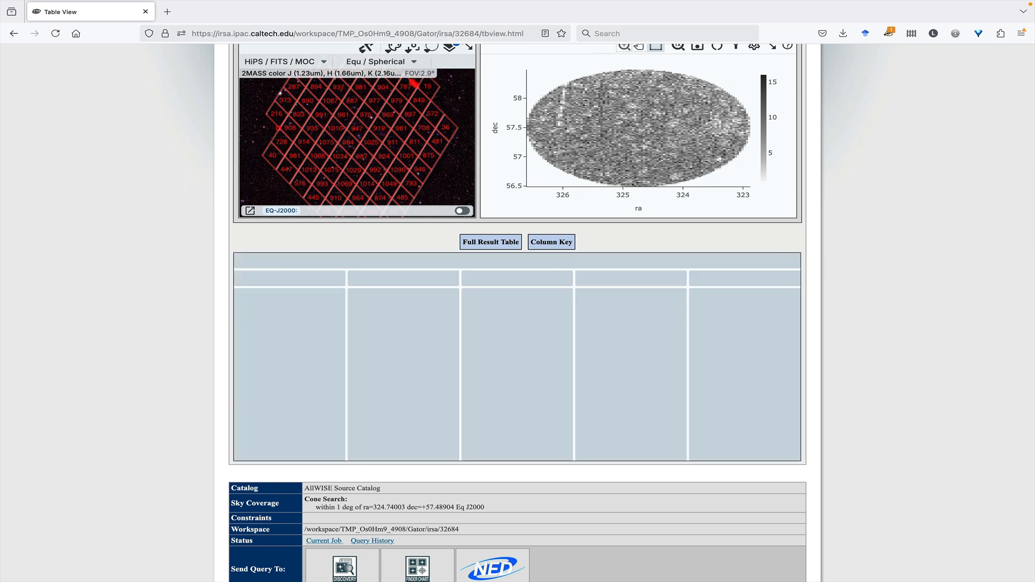
pyautogui.hscroll(3, 644, 315)
pyautogui.click(650, 303)
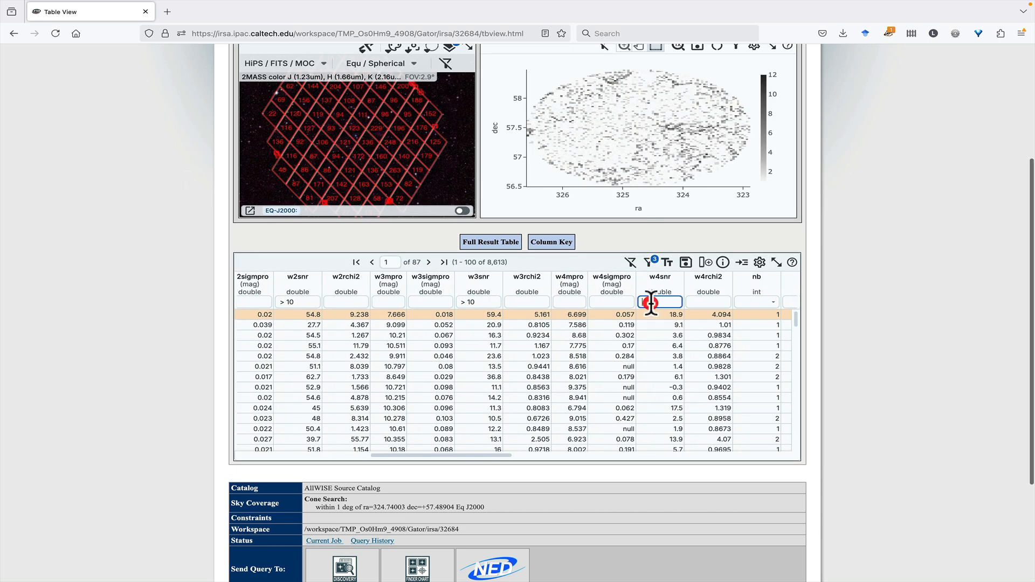
pyautogui.write('>10')
pyautogui.press('Return')
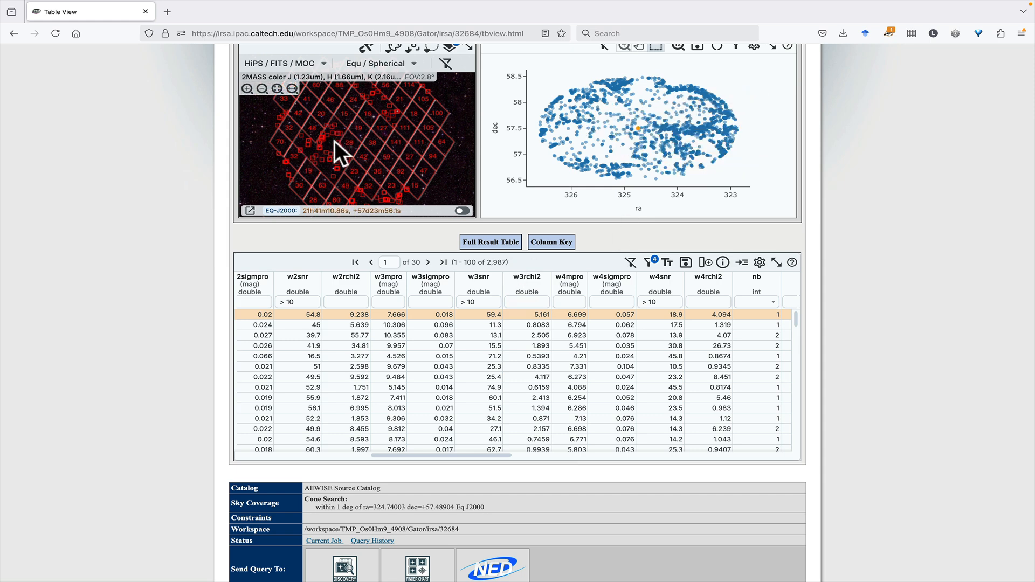
# In the scatter plot's parameters, set X to w1mpro-w4mpro and Y to w1mpro
pyautogui.scroll(3, 752, 166)
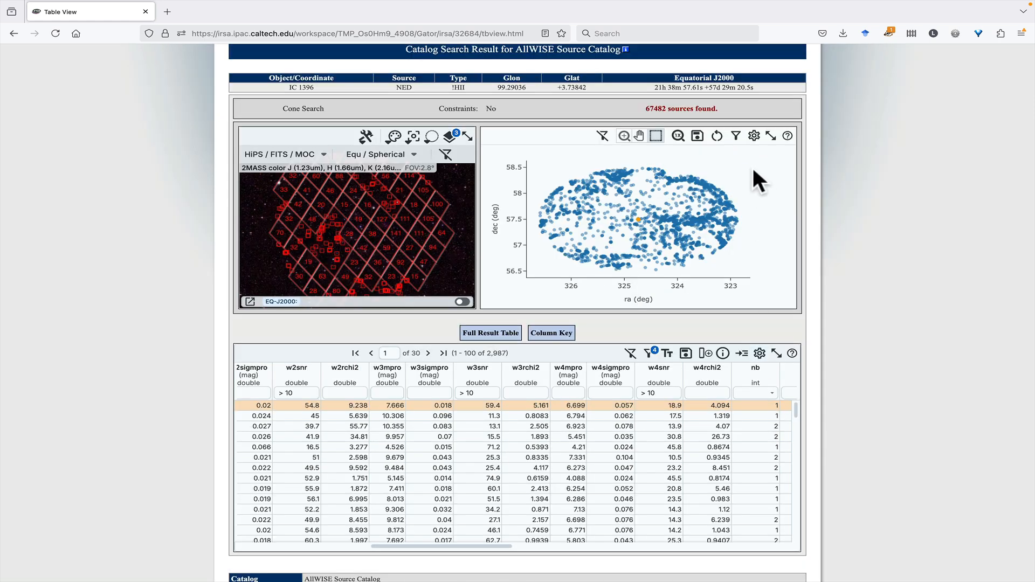
pyautogui.click(753, 136)
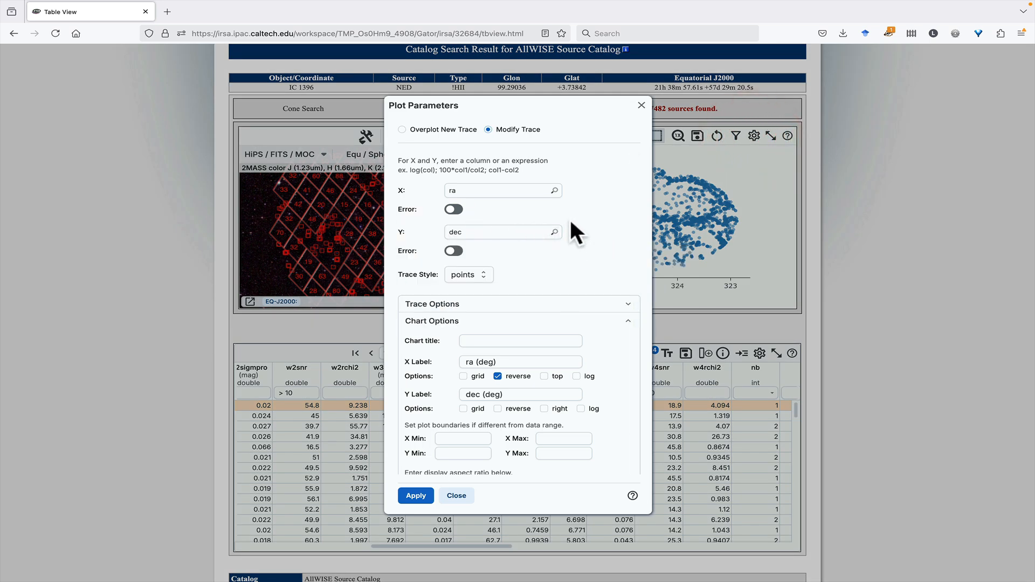
pyautogui.click(554, 190)
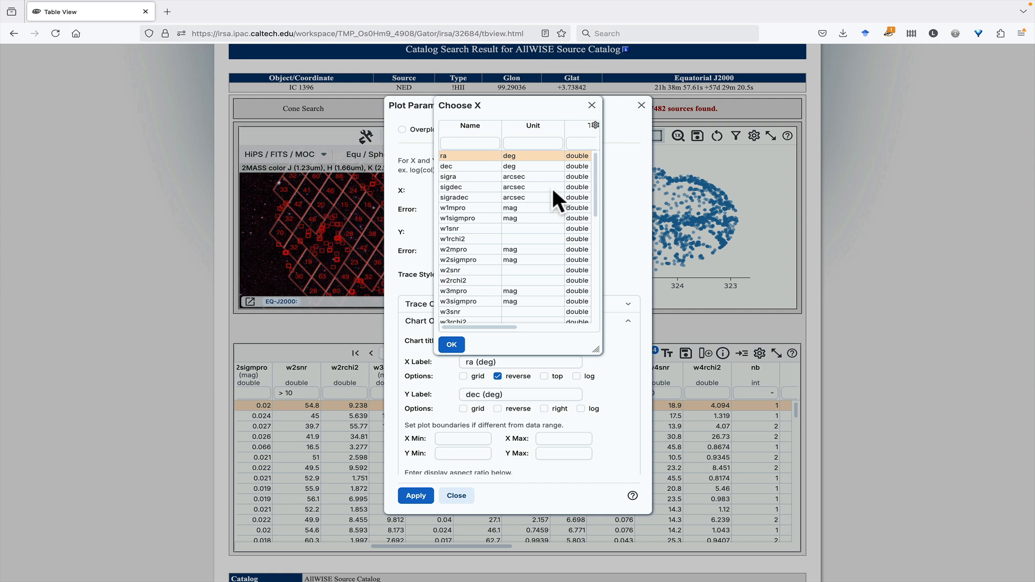
pyautogui.click(591, 107)
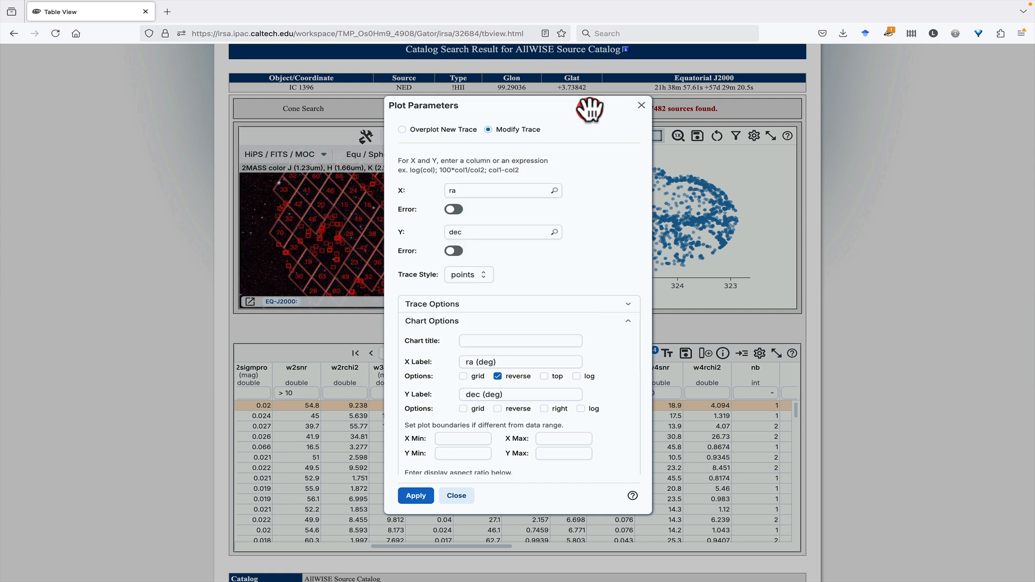
pyautogui.click(501, 190)
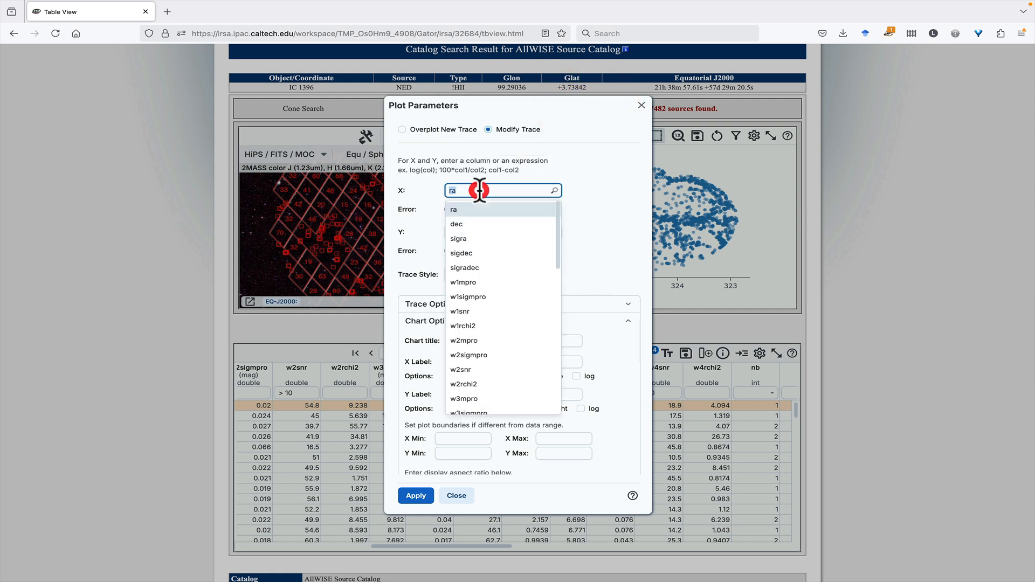
pyautogui.write('w')
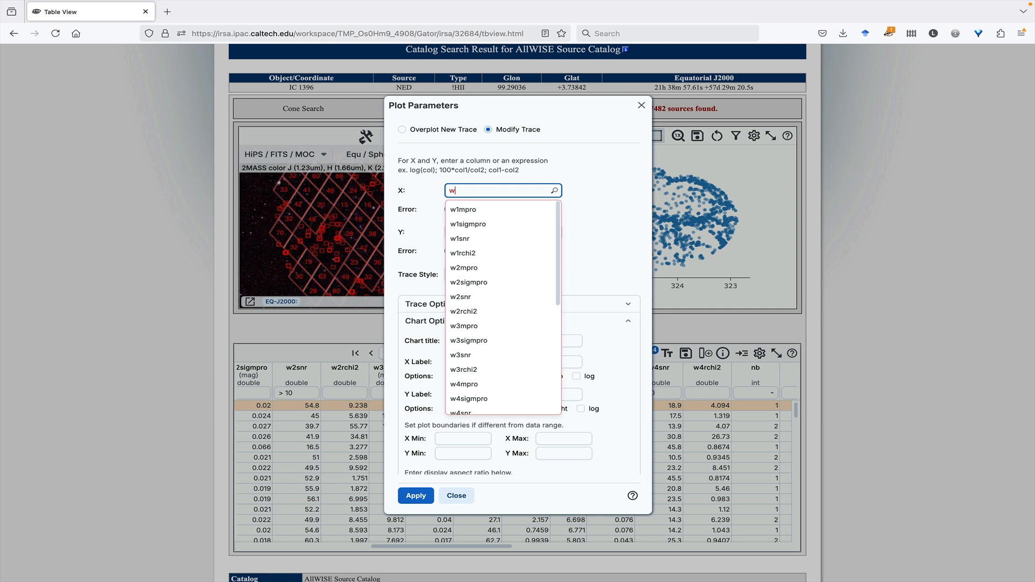
pyautogui.write('1mpro-w4mpro')
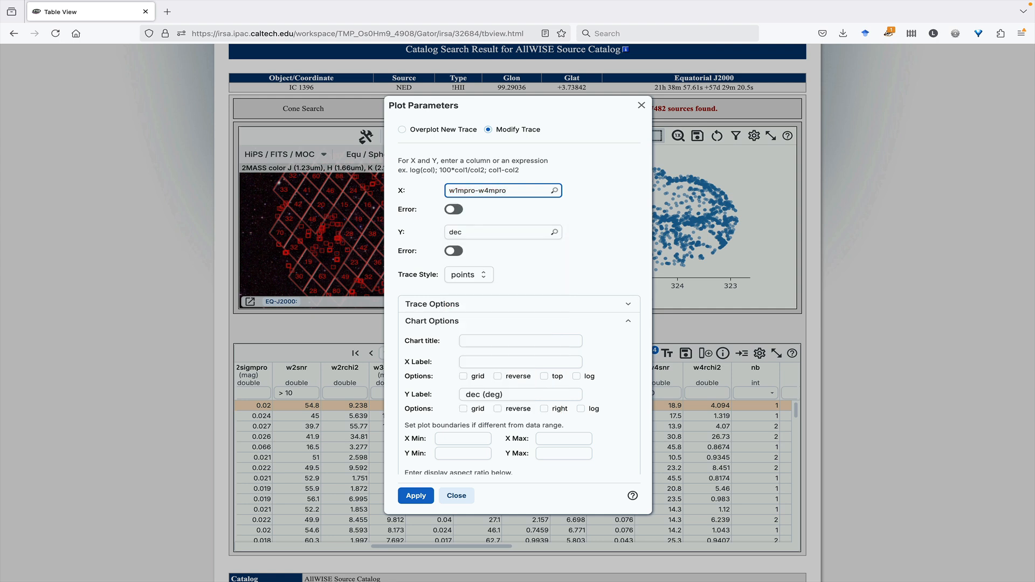
pyautogui.click(471, 231)
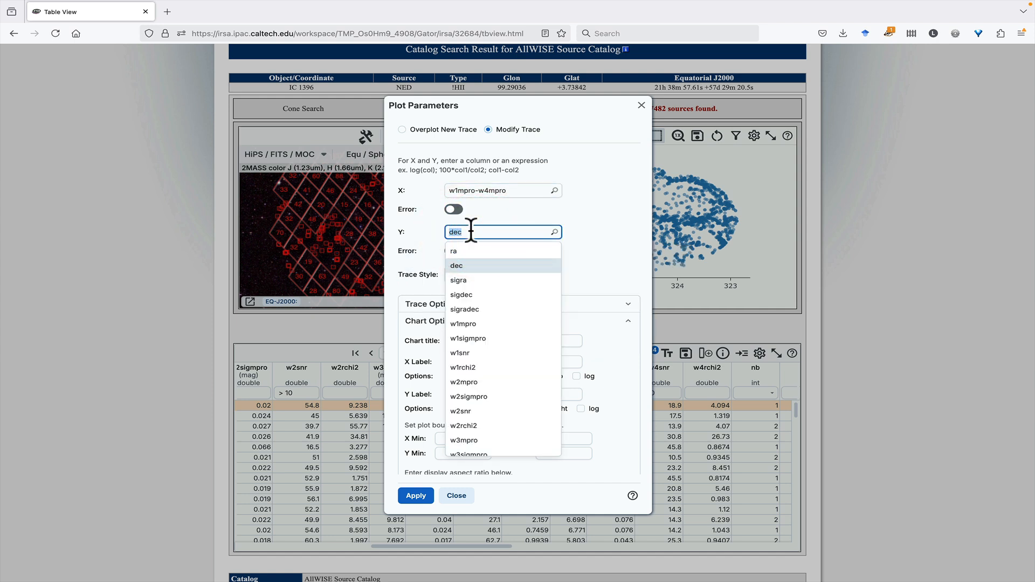
pyautogui.write('w1mpro')
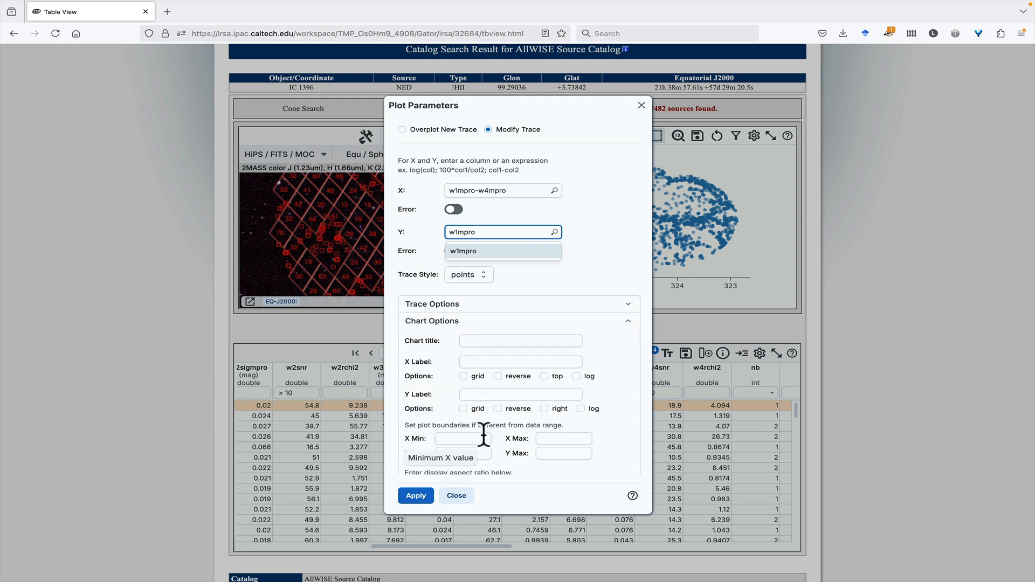
# Reverse the Y axis of the w1mpro versus w1mpro-w4mpro plot and apply the plot parameters
pyautogui.click(498, 409)
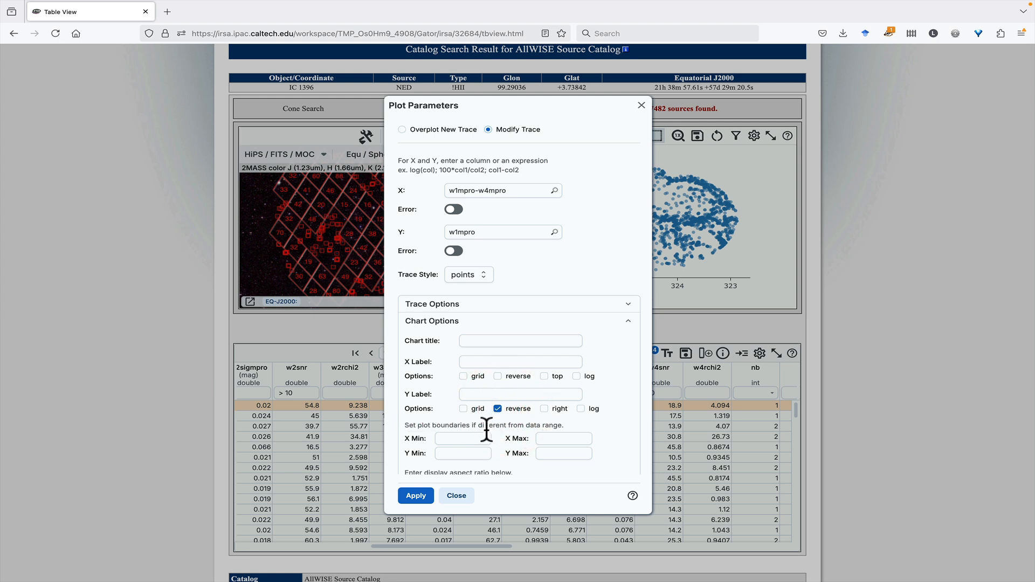
pyautogui.click(420, 496)
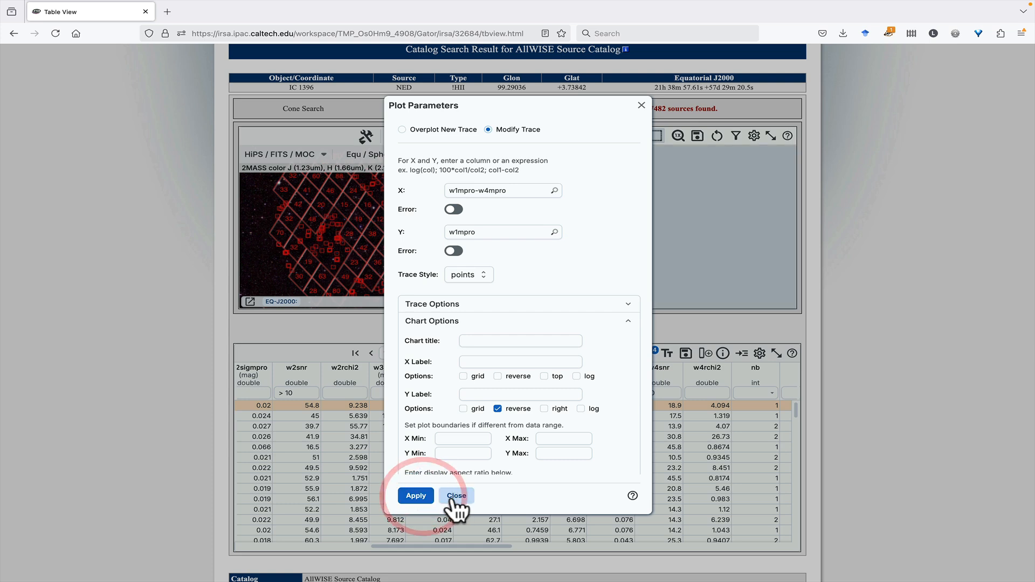
pyautogui.click(453, 497)
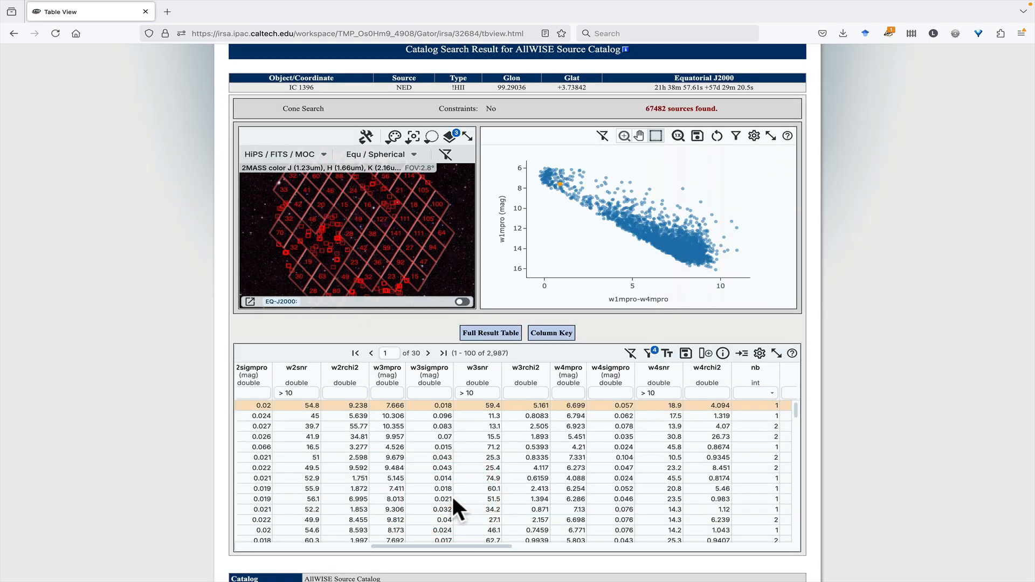
pyautogui.click(639, 111)
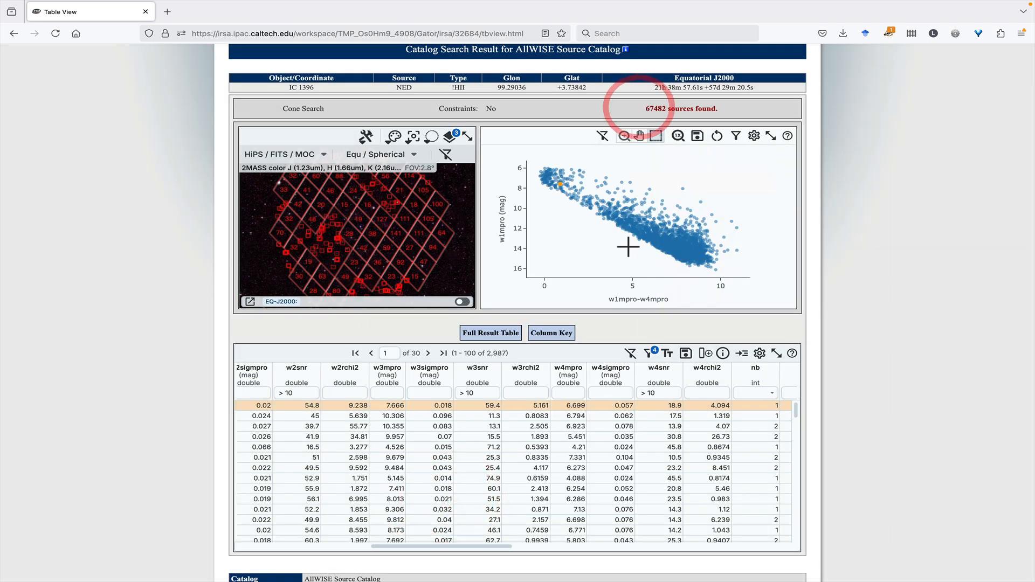
# Examine the scatter plot's trace options for symbol, color, color map and size map
pyautogui.click(754, 136)
pyautogui.click(578, 304)
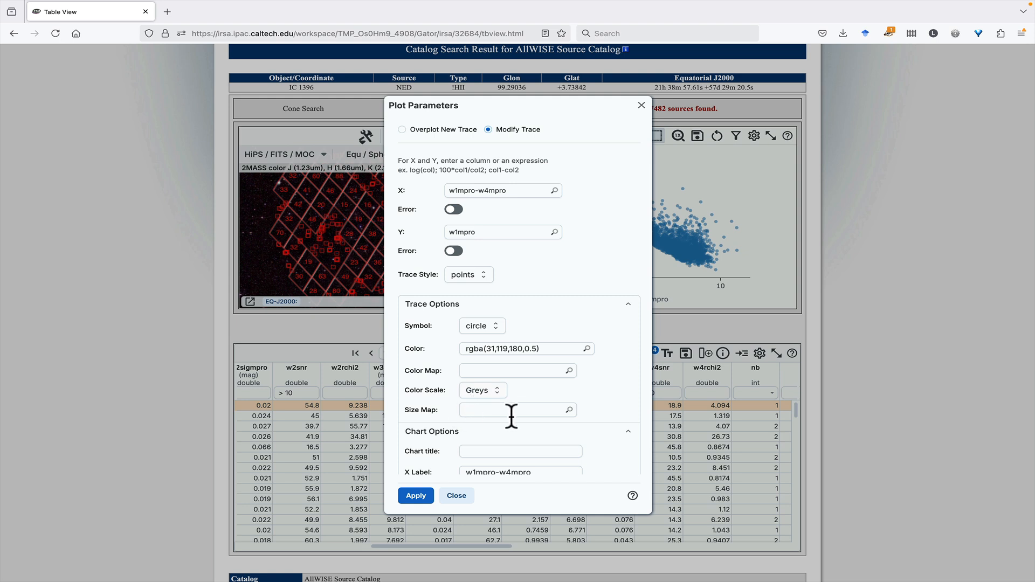
pyautogui.moveTo(511, 415)
pyautogui.click(641, 105)
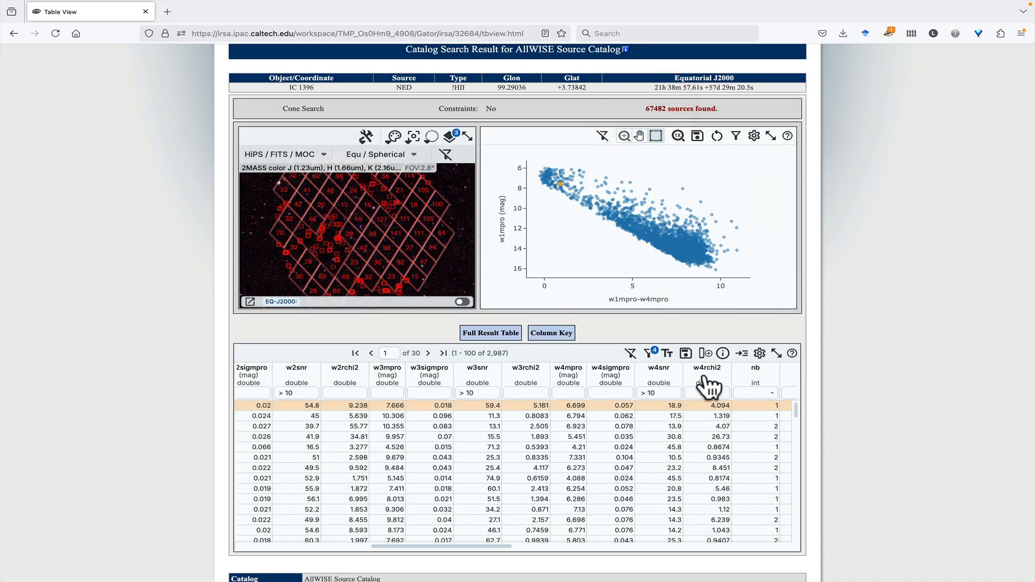
# Add a column named highsnr using the preset function that sets filtered rows to 'true' and the rest to 'false'
pyautogui.click(706, 354)
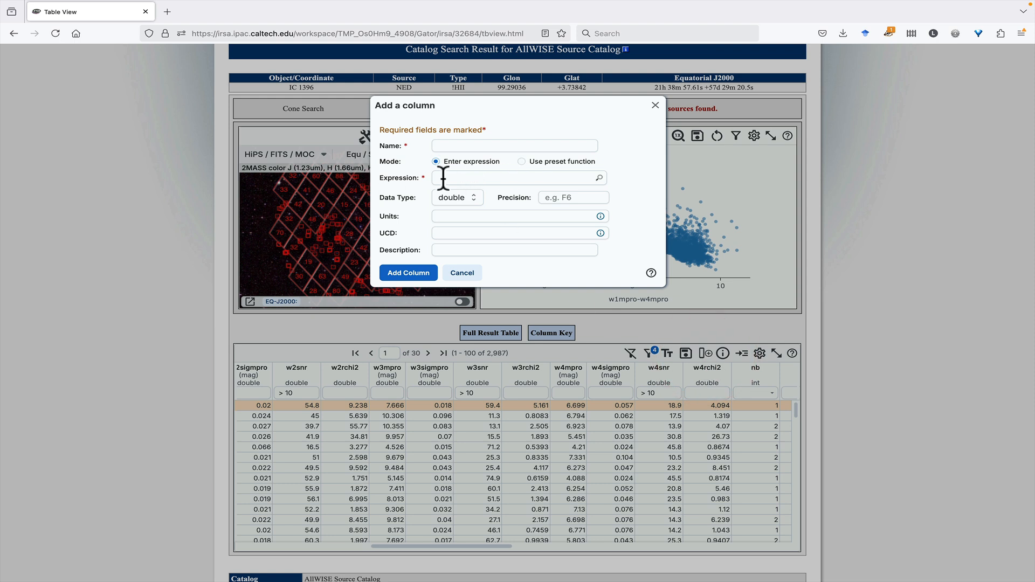
pyautogui.click(453, 146)
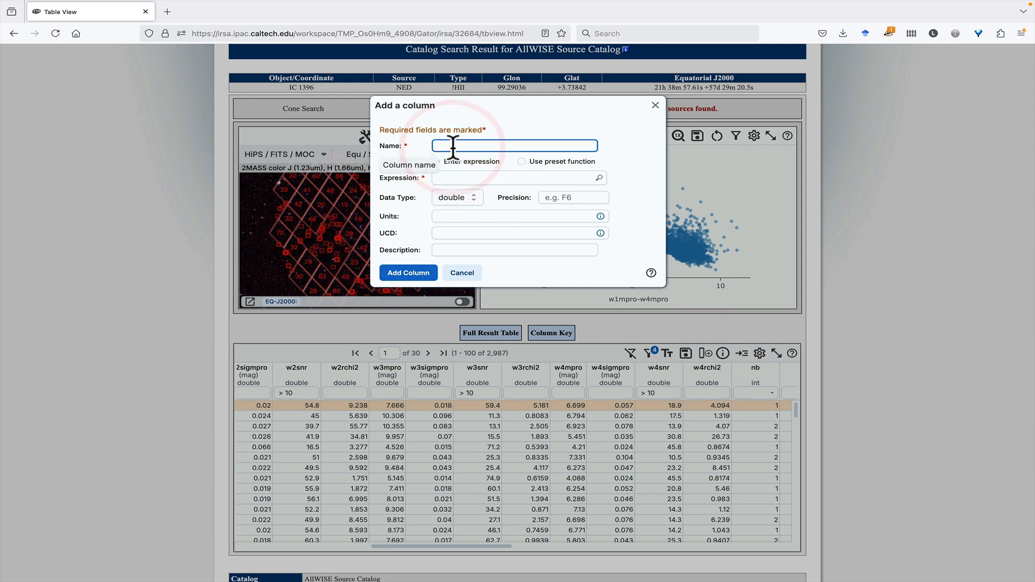
pyautogui.write('highsnr')
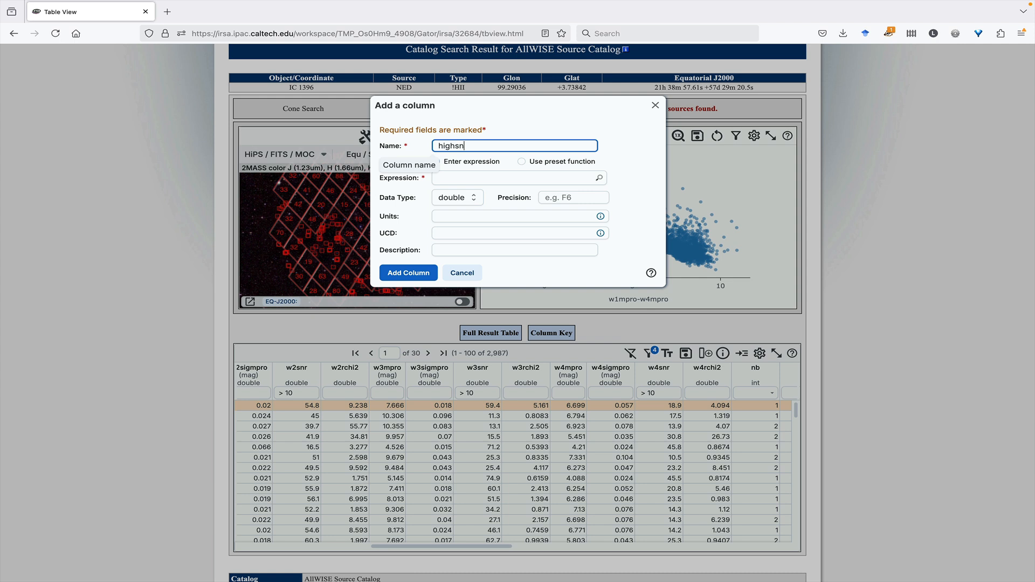
pyautogui.click(521, 162)
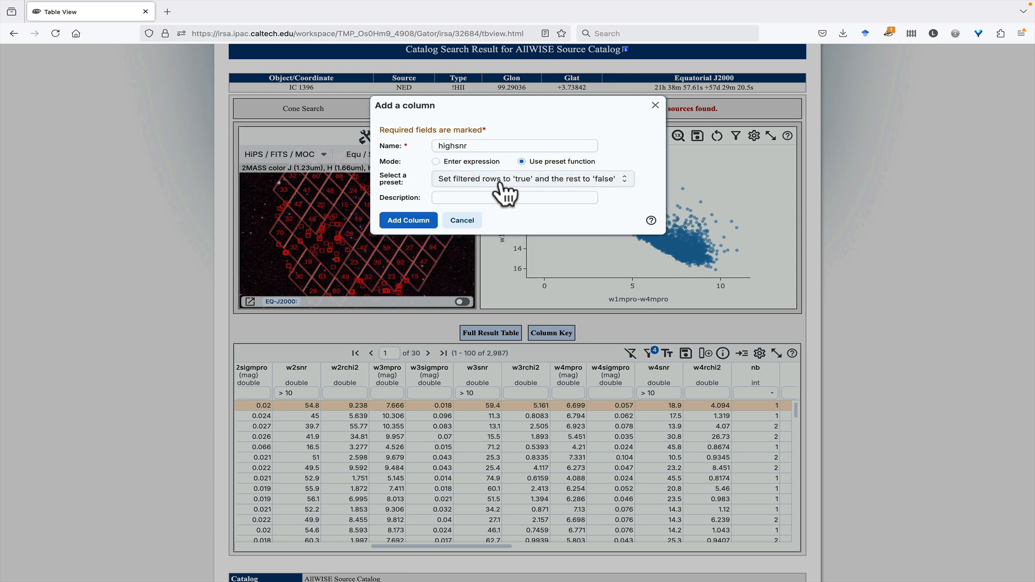
pyautogui.click(405, 222)
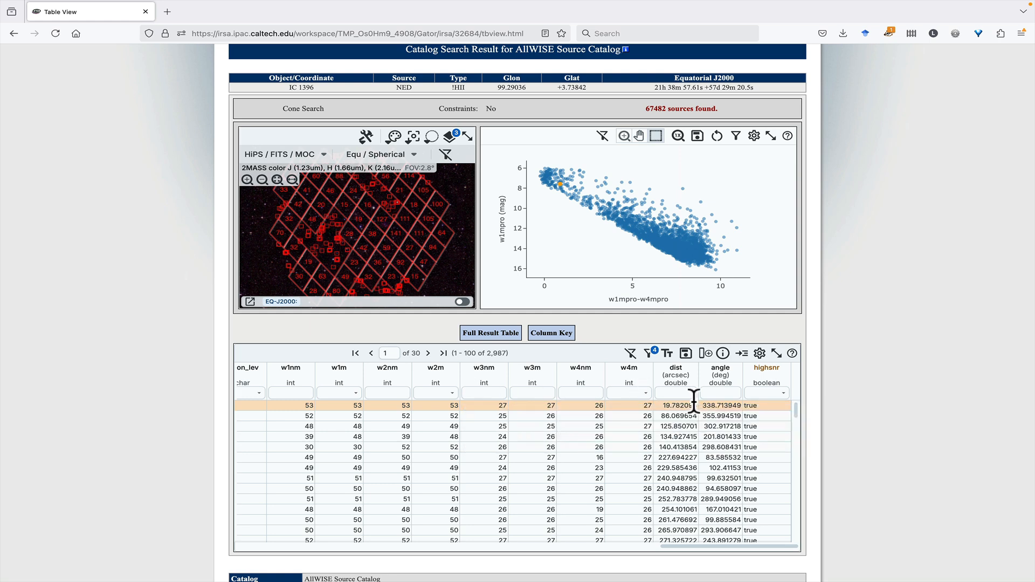
# Clear all filters from the results table and check the highsnr column in the full source list
pyautogui.click(629, 352)
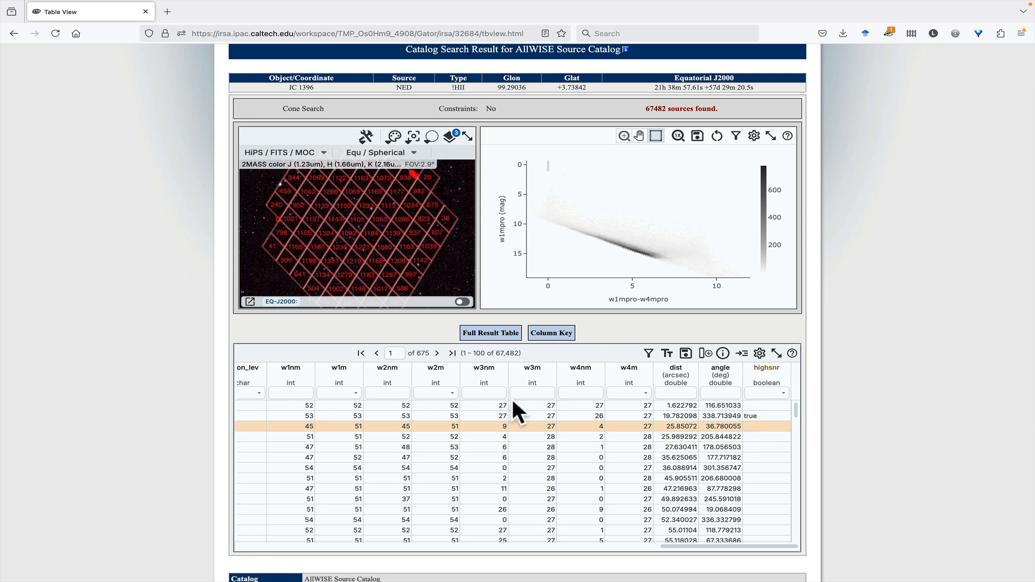
pyautogui.hscroll(-4, 339, 395)
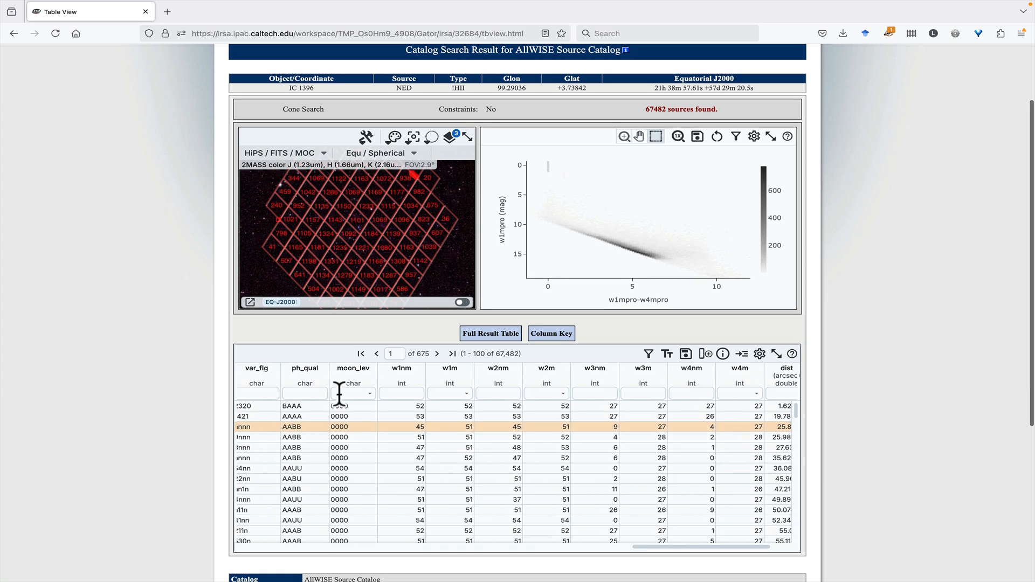
pyautogui.hscroll(5, 339, 395)
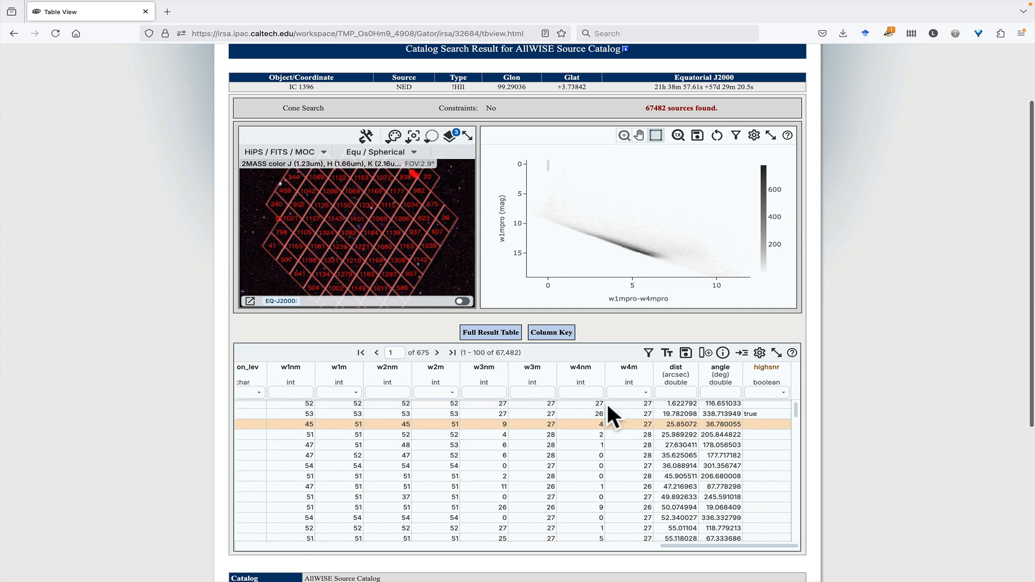
# Filter the results table to rows whose highsnr value is true
pyautogui.click(685, 354)
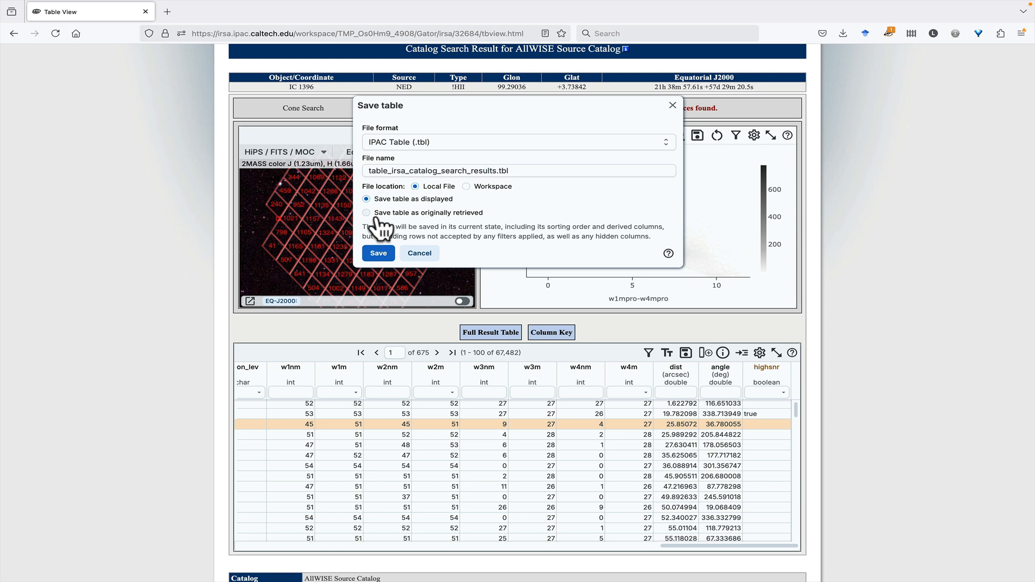
pyautogui.click(418, 254)
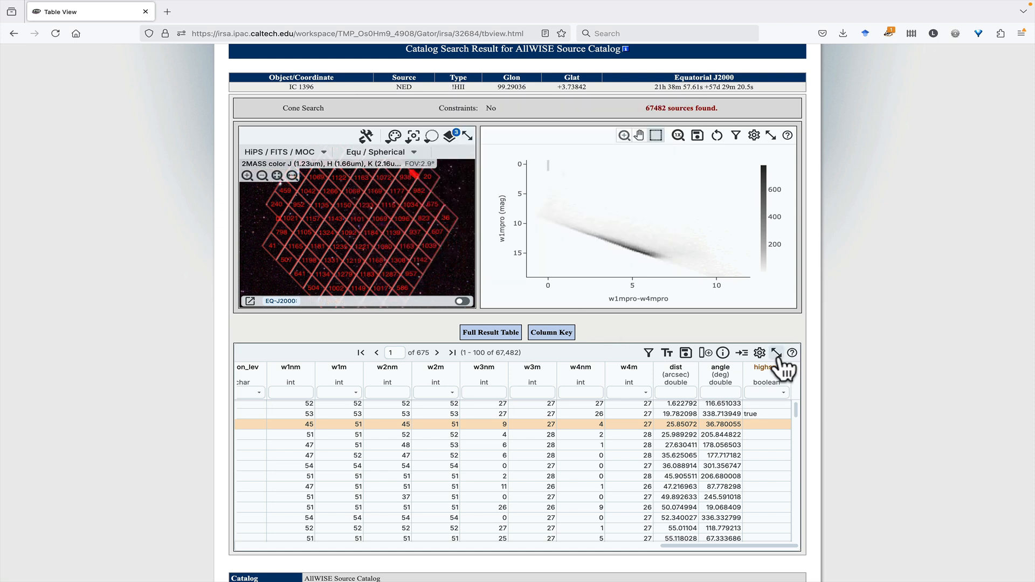
pyautogui.click(783, 392)
pyautogui.click(755, 425)
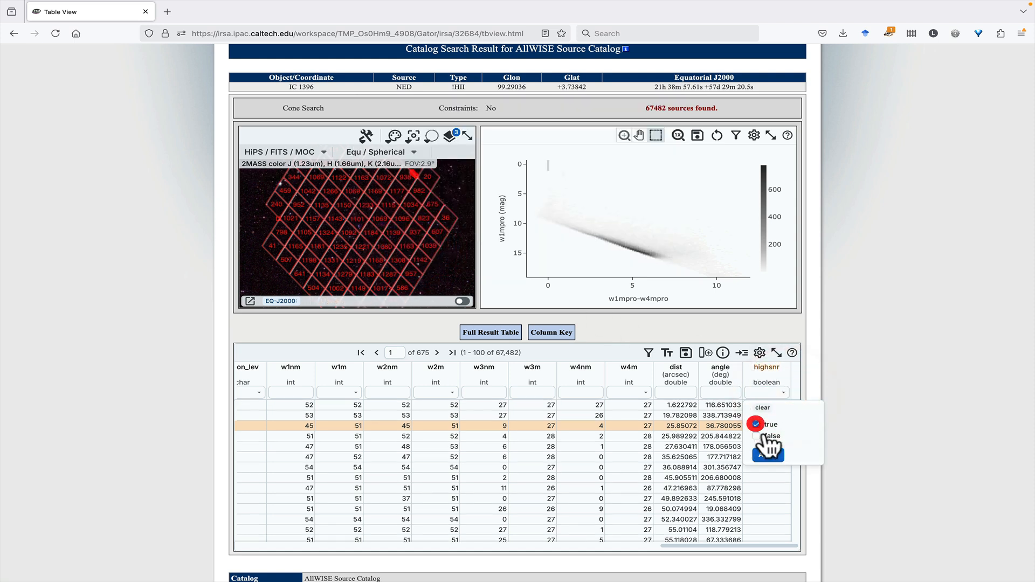
pyautogui.click(770, 456)
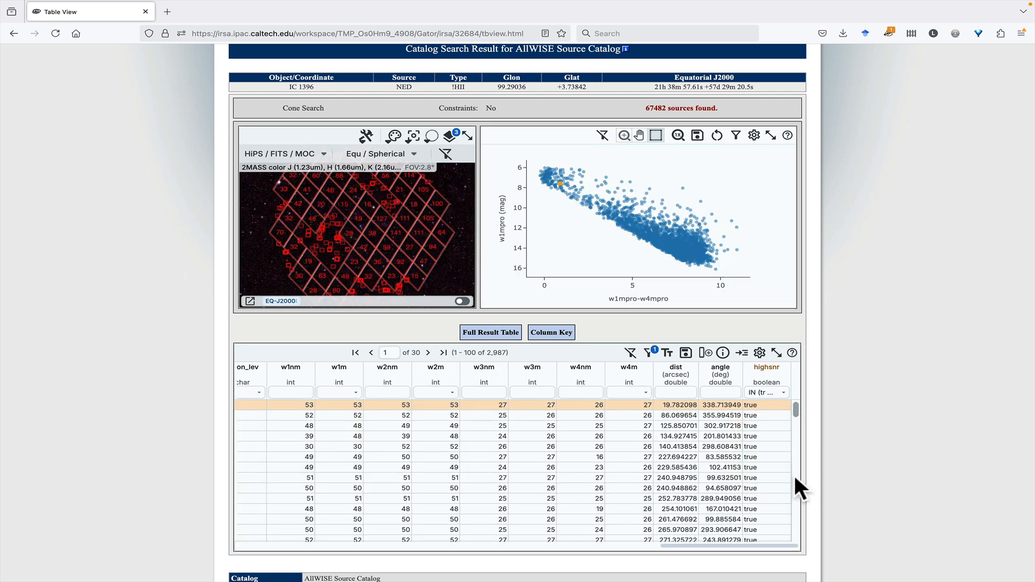
# Review the save options and available file formats for the filtered table, and open the online help about tables
pyautogui.click(685, 352)
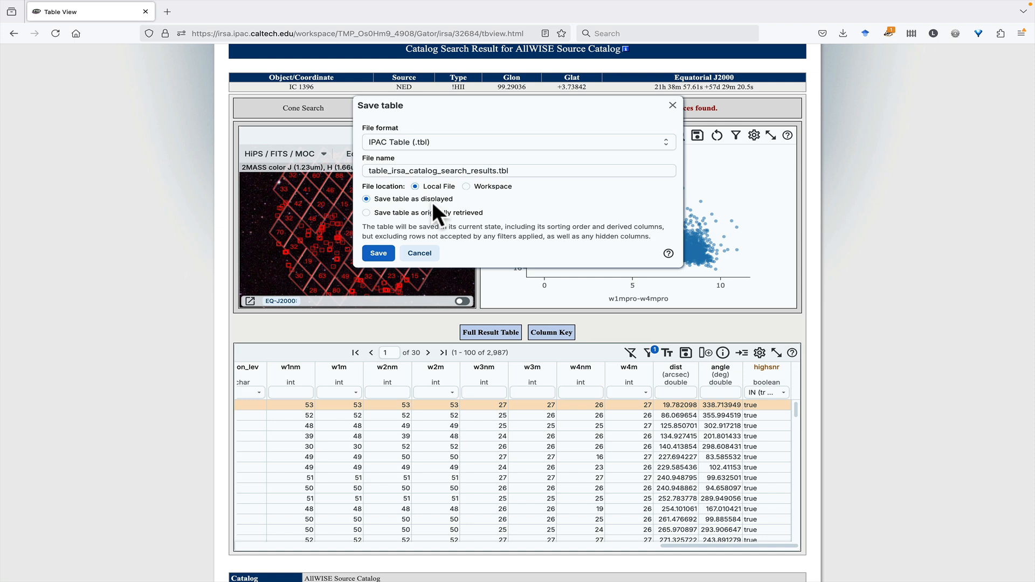
pyautogui.click(428, 143)
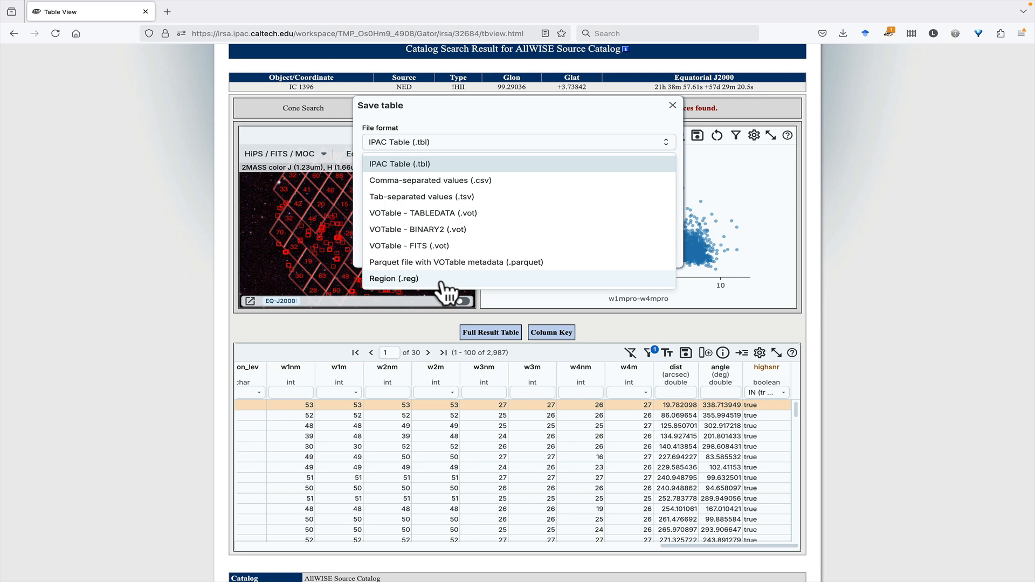
pyautogui.click(461, 144)
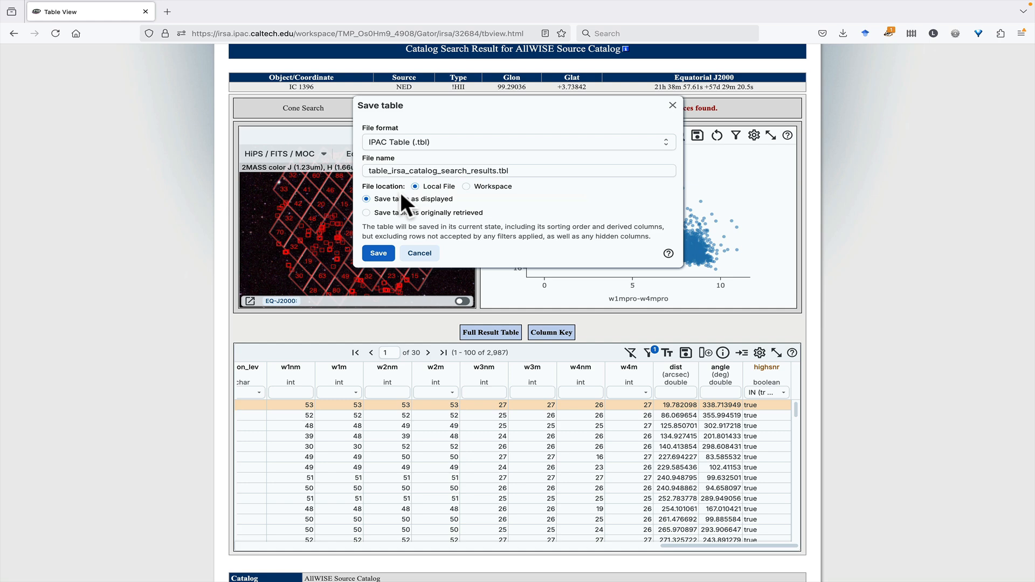
pyautogui.click(792, 352)
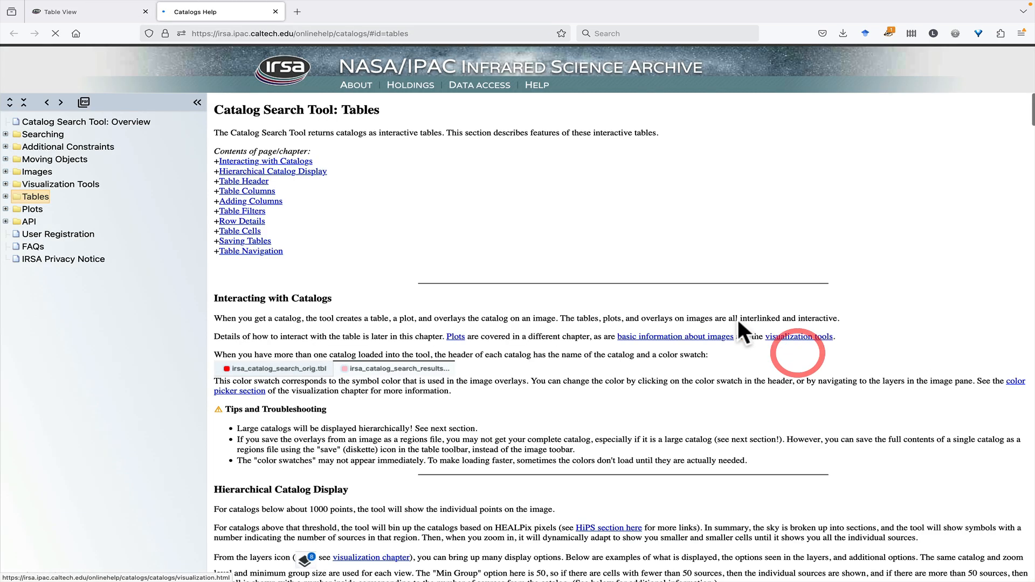